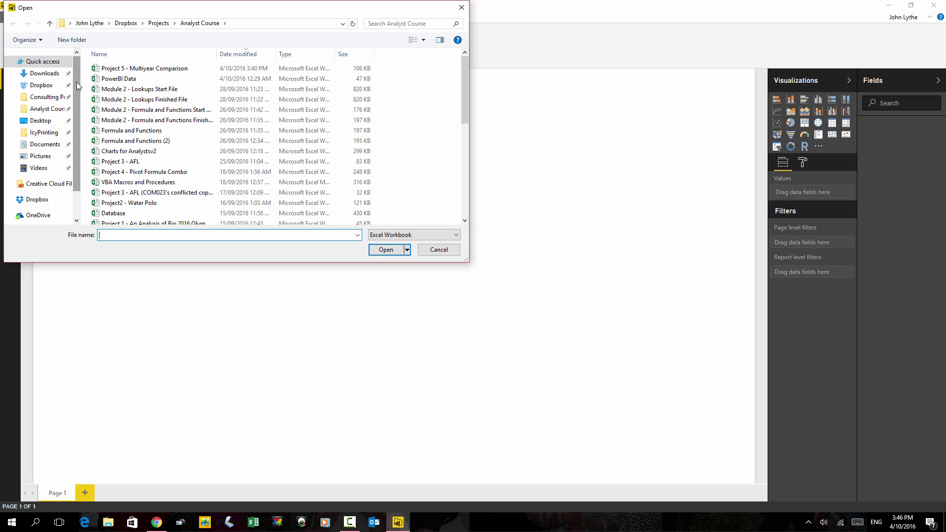
Import the TBLData table from the PowerBI Data workbook through the Navigator.
double_click(118, 79)
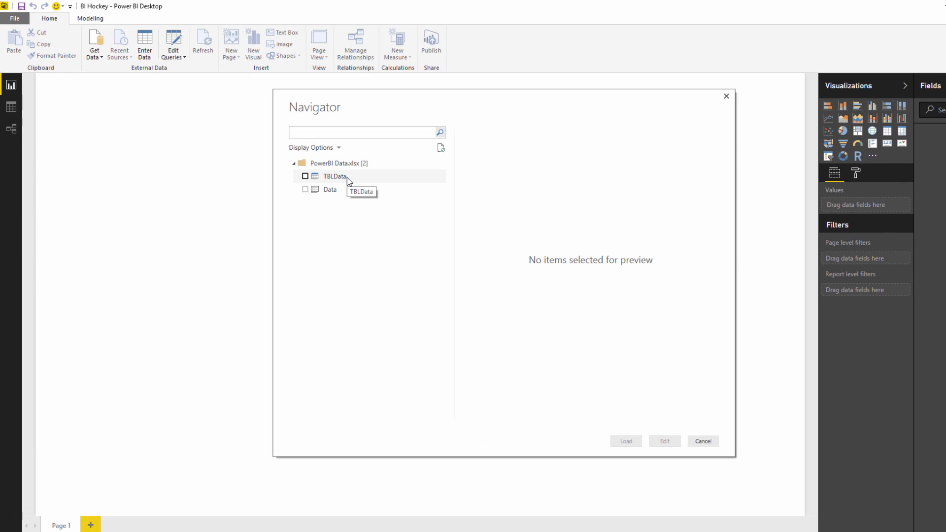
left_click(305, 176)
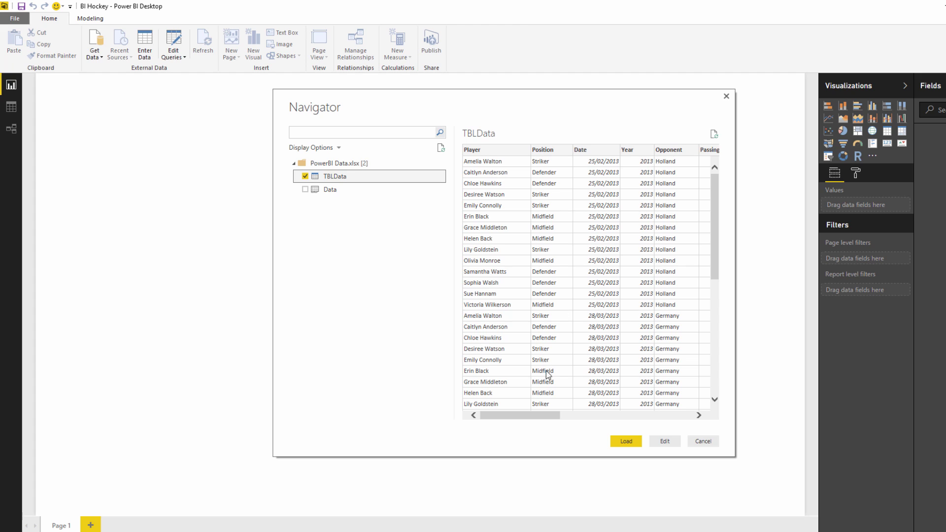
left_click(624, 442)
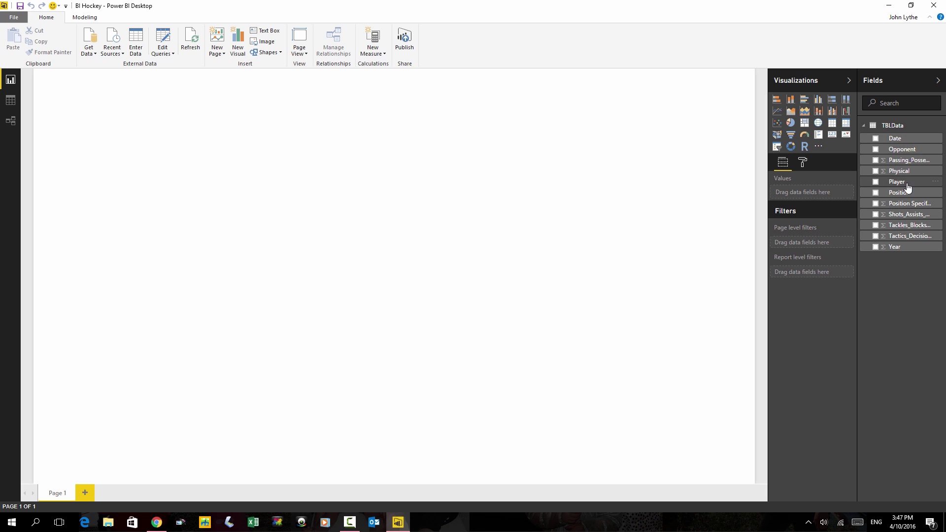
Build a table of Player with Position Specific Rating, placed lower on the page.
left_click_drag(908, 187, 110, 140)
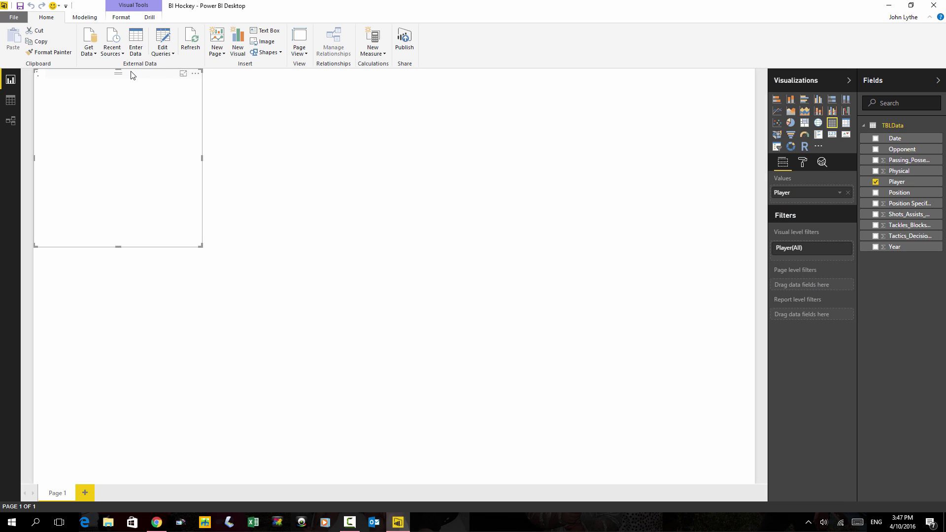
left_click_drag(131, 74, 134, 112)
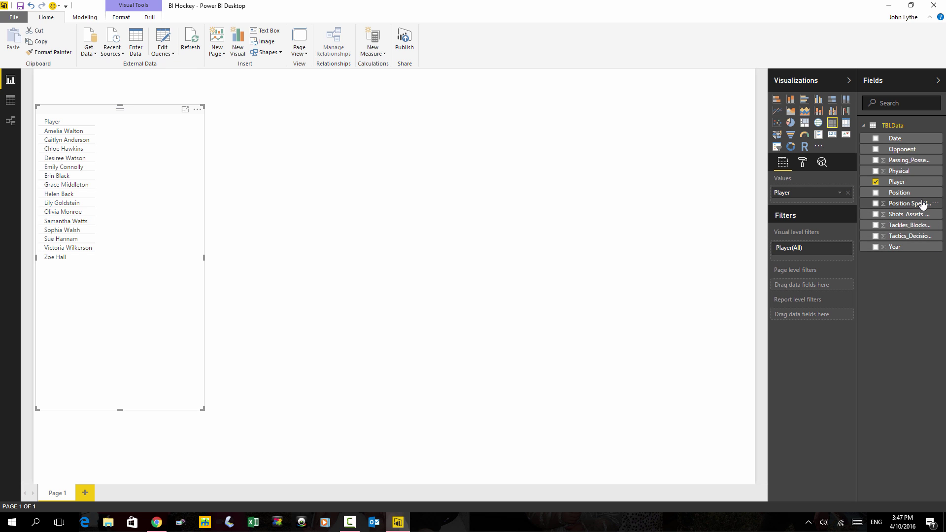
left_click_drag(916, 207, 161, 174)
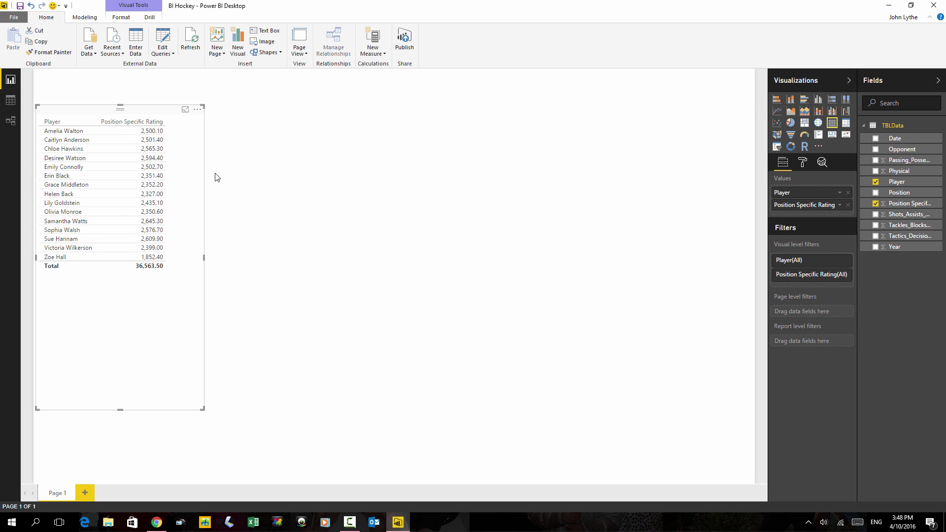
Turn the player table into a horizontal bar chart and widen it to the right.
left_click(777, 99)
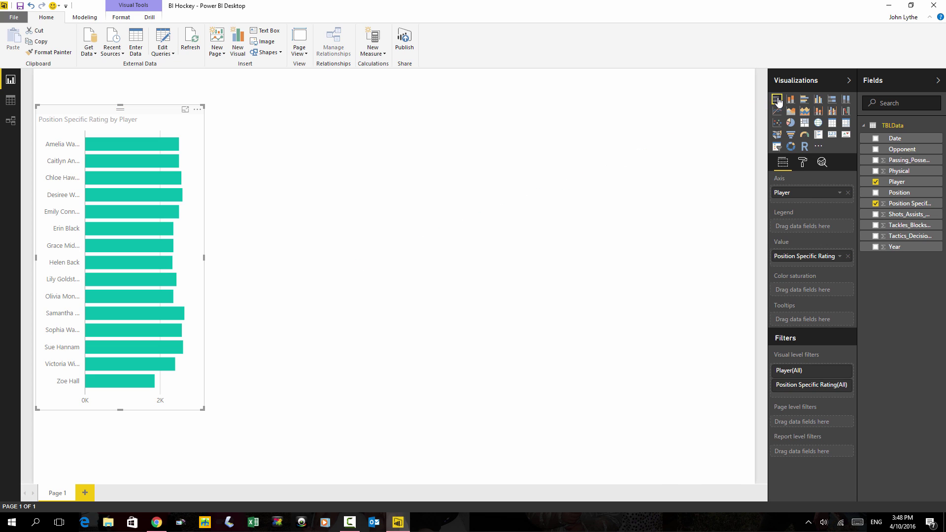
left_click(818, 100)
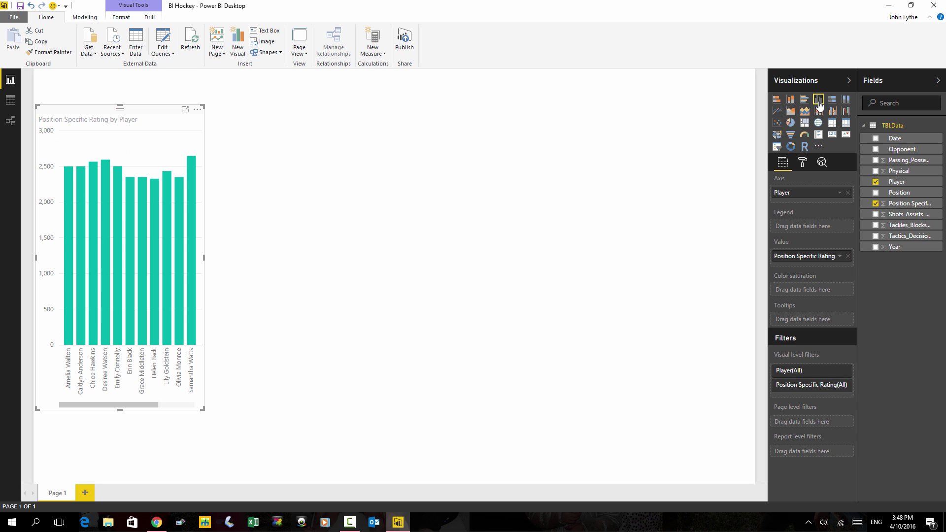
left_click(777, 100)
left_click_drag(203, 257, 313, 257)
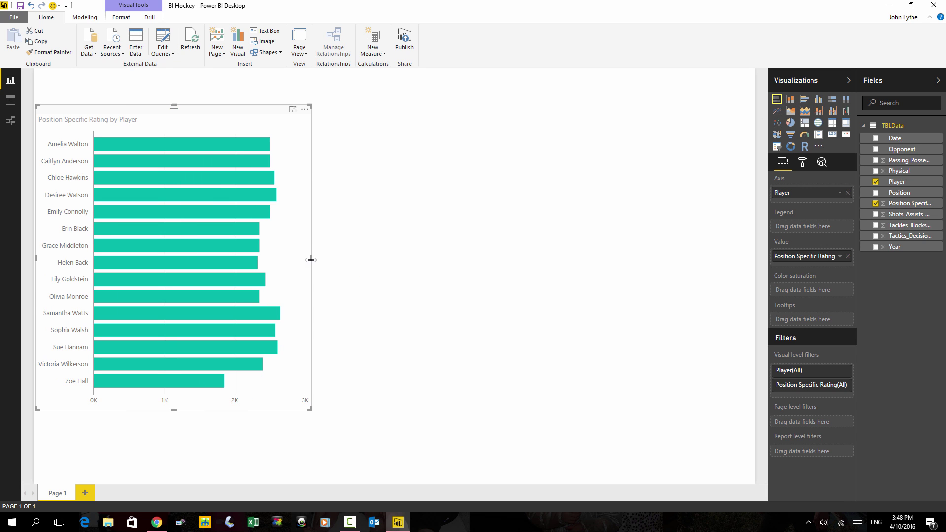
left_click(415, 247)
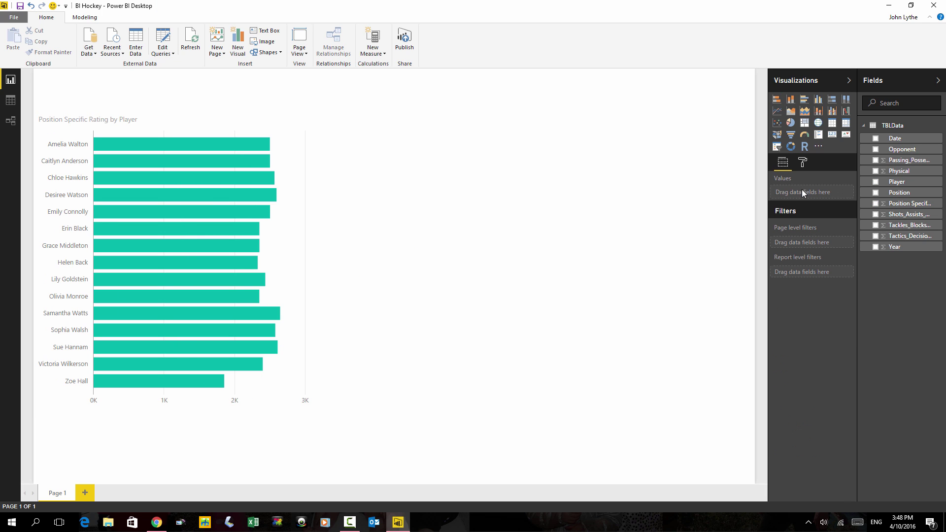
left_click(194, 114)
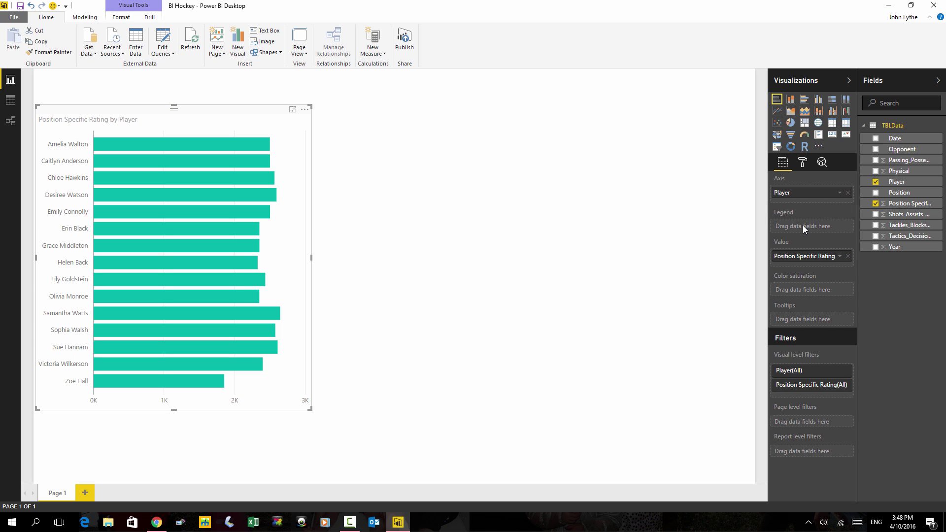
Turn on data labels and make all the player bars black.
left_click(802, 164)
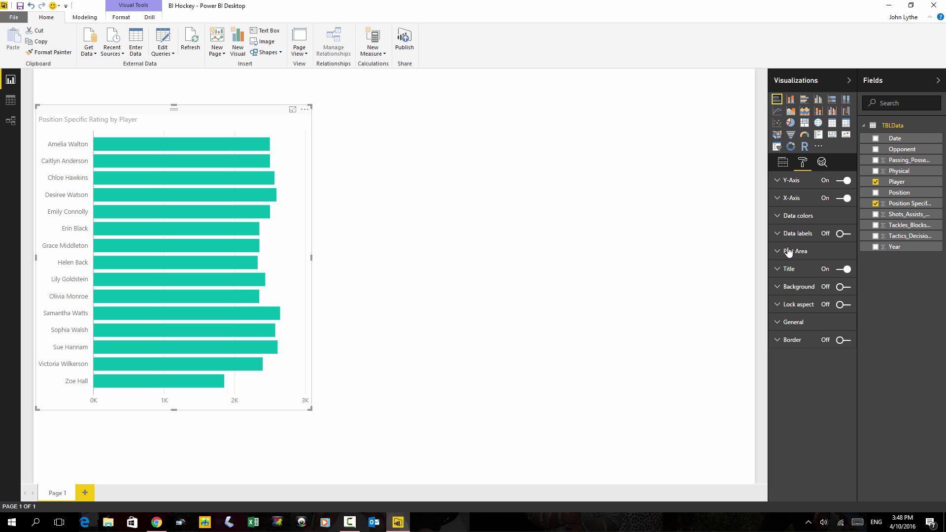
left_click(842, 235)
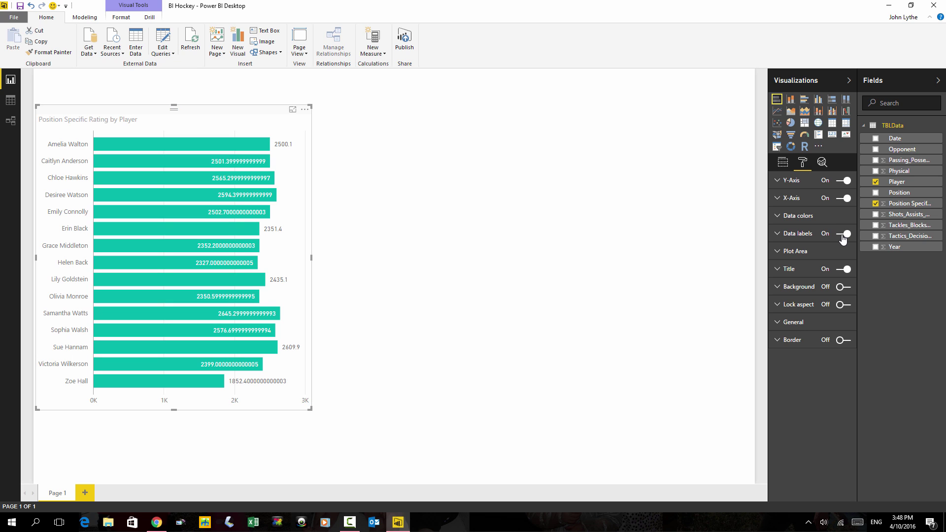
left_click(777, 216)
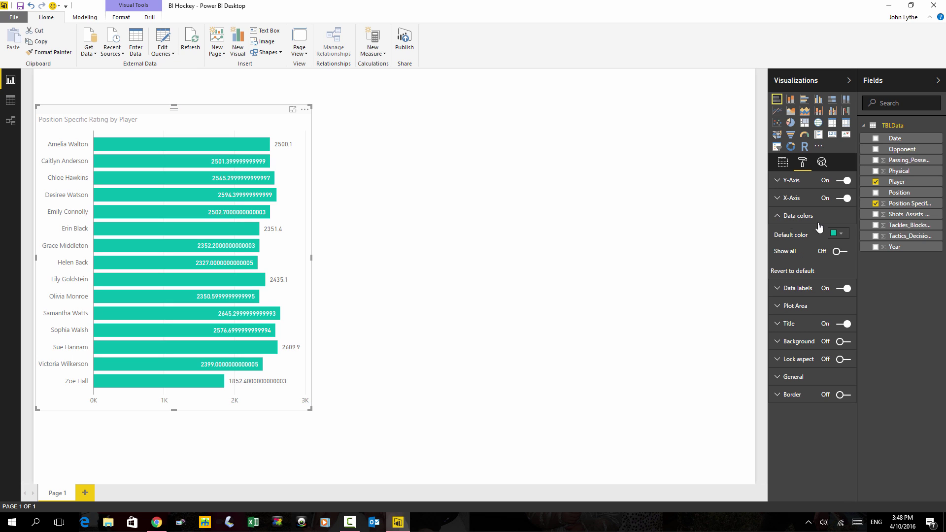
left_click(841, 235)
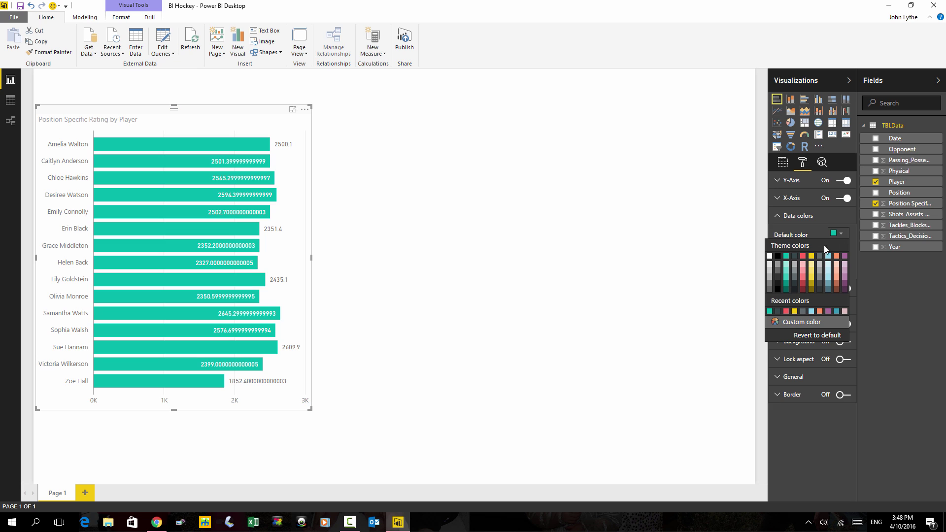
left_click(777, 256)
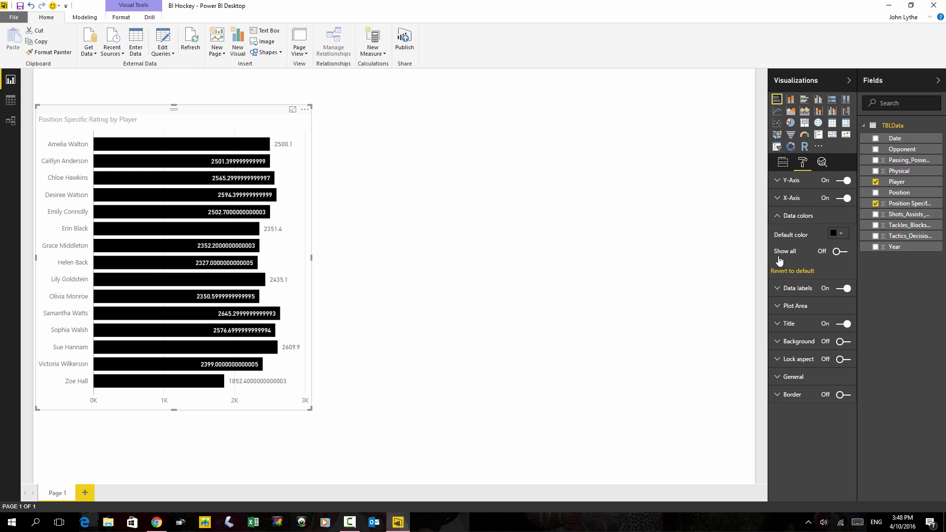
left_click(783, 162)
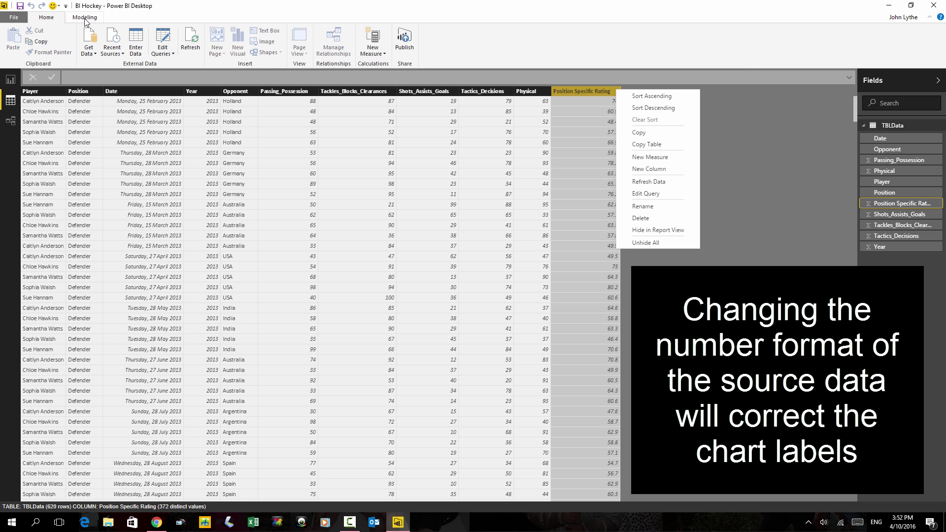
Format Position Specific Rating as Decimal Number, then return to Report view.
left_click(85, 18)
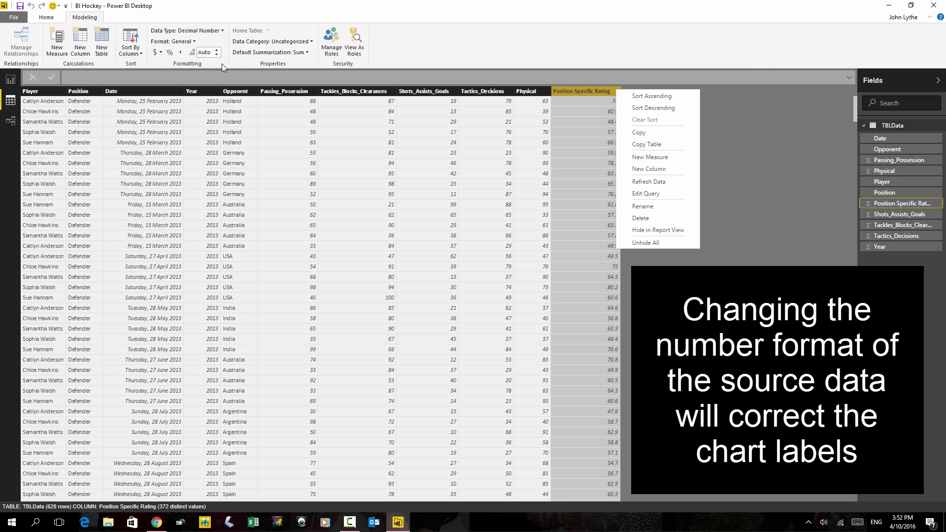
left_click(192, 42)
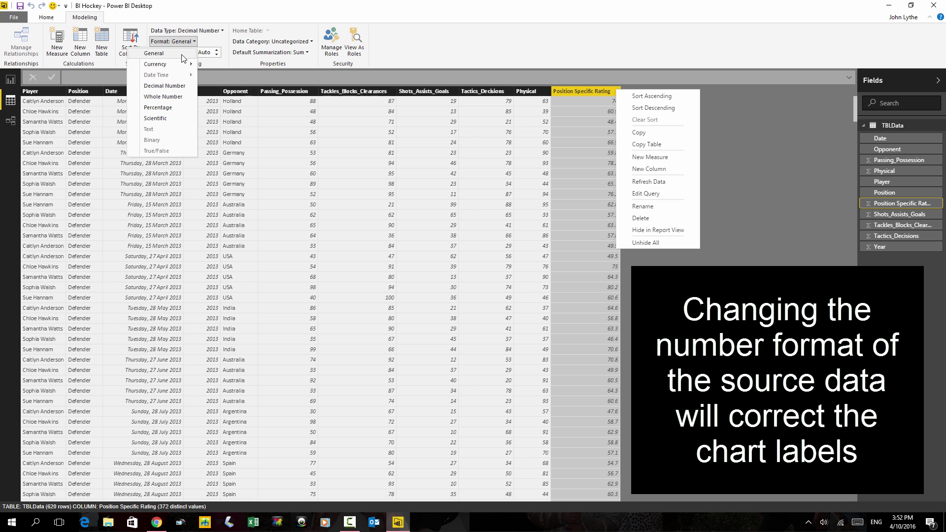
left_click(165, 86)
left_click(573, 75)
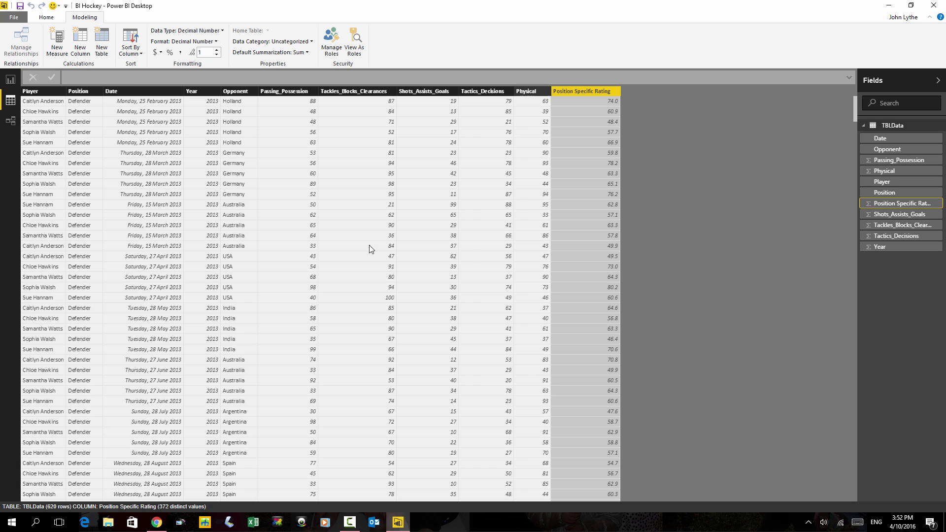
left_click(11, 80)
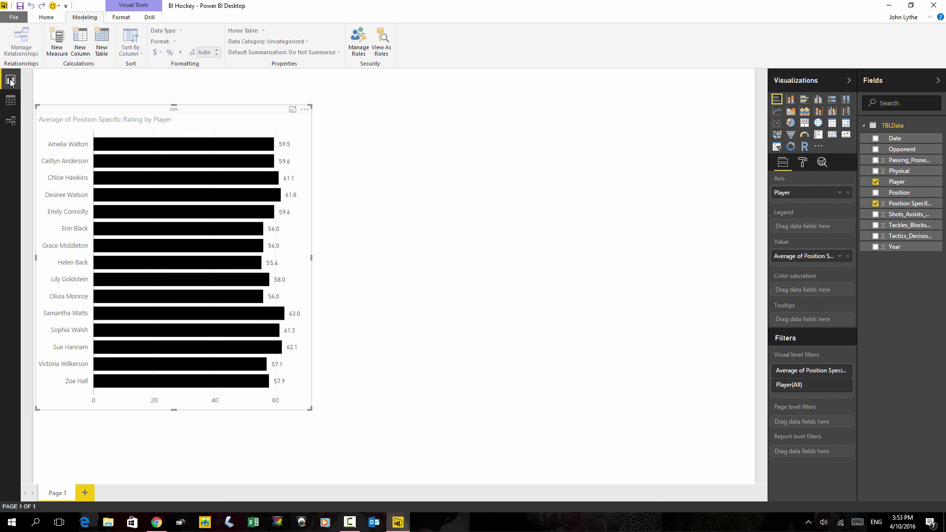
Add a widened column chart of Position Specific Rating for Defender, Midfield and Striker.
left_click(622, 190)
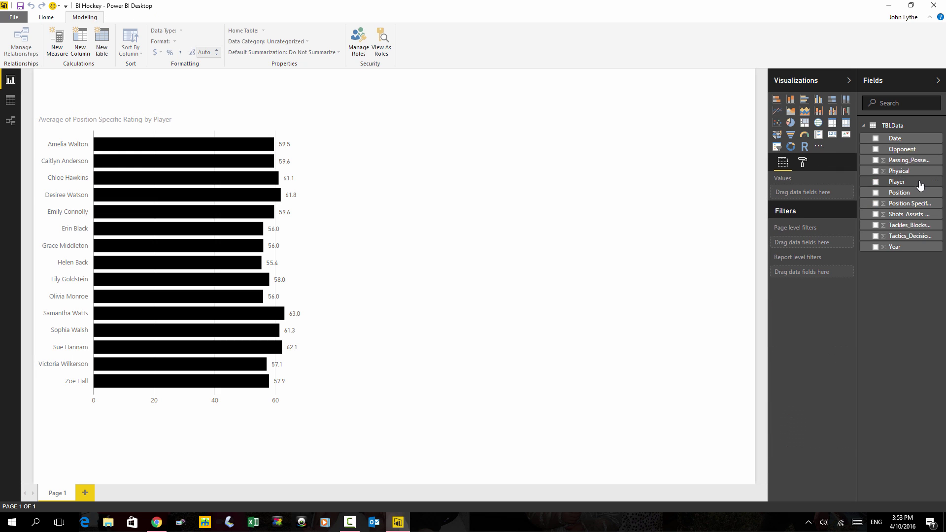
left_click_drag(911, 195, 396, 142)
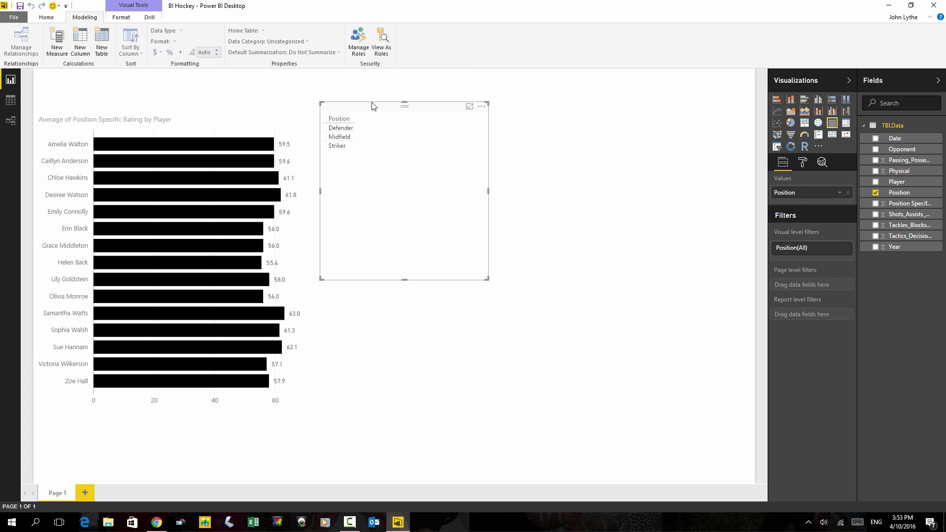
left_click(790, 100)
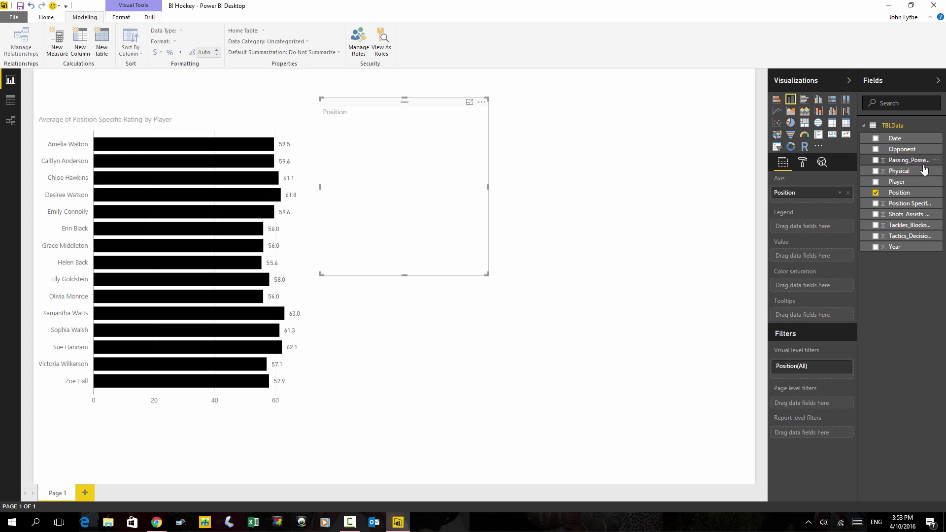
left_click_drag(911, 206, 433, 164)
left_click_drag(487, 186, 574, 188)
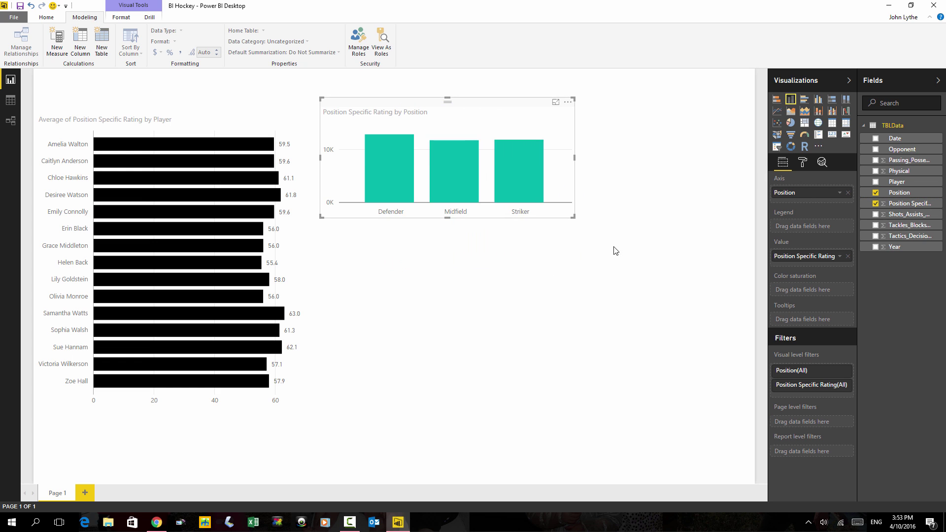
Nudge the position chart and cross-filter players by Midfield, Defender and Striker, then clear.
left_click(467, 177)
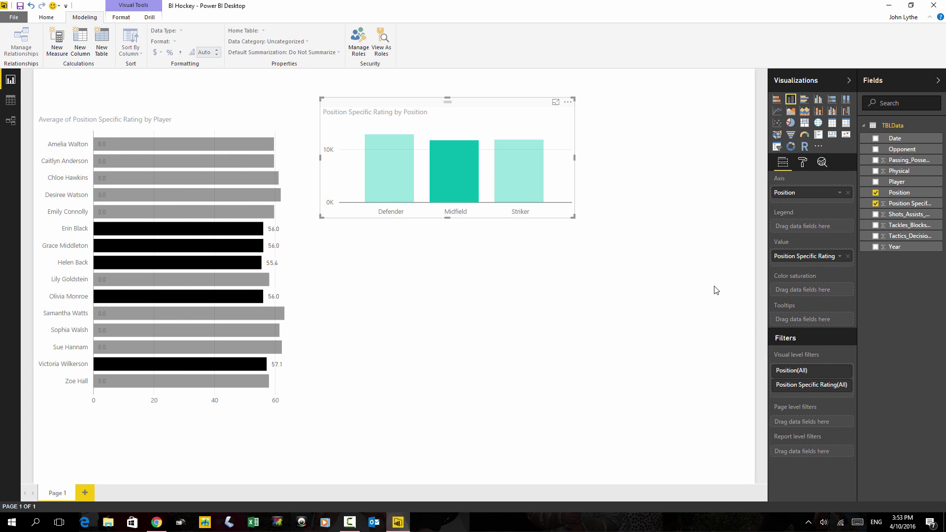
mouse_move(366, 107)
left_mouse_down()
mouse_move(354, 129)
mouse_move(360, 117)
left_mouse_up()
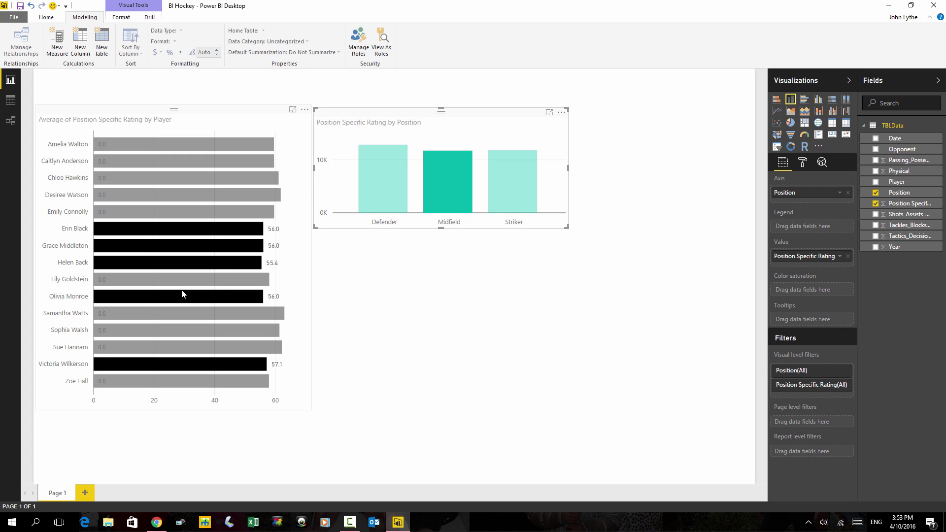
left_click(374, 173)
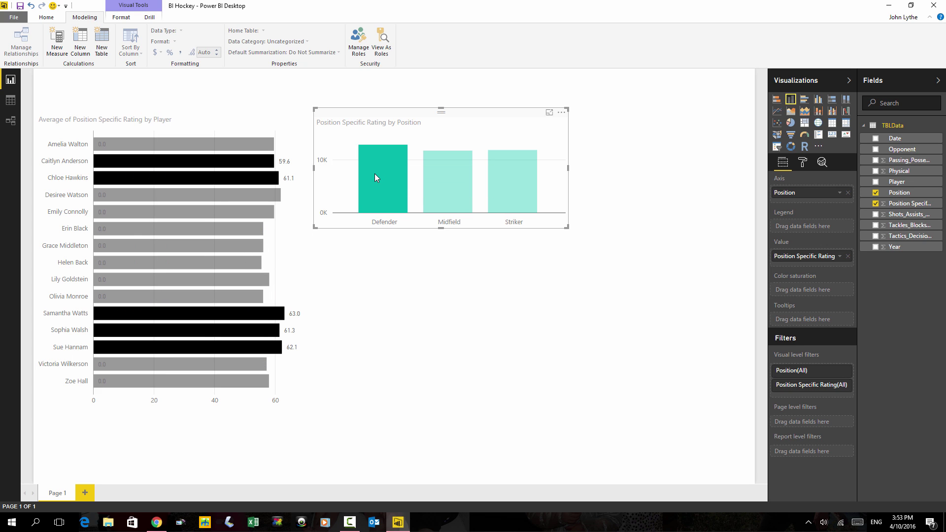
left_click(506, 167)
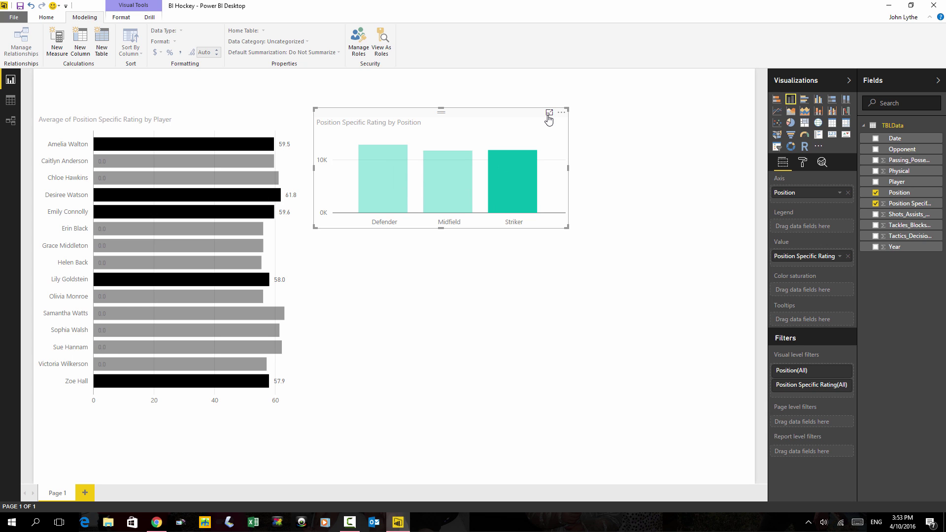
left_click(467, 133)
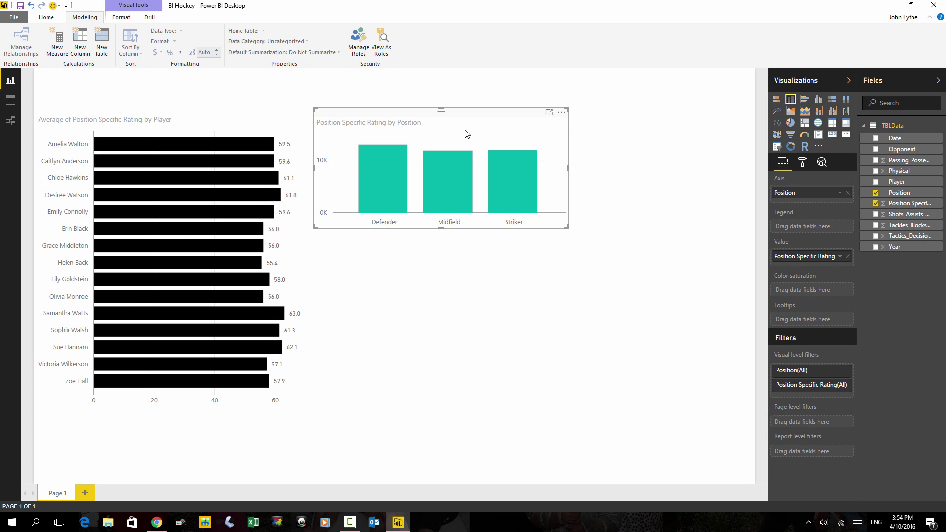
Highlight the top player's bar to show her share under Striker.
left_click(132, 148)
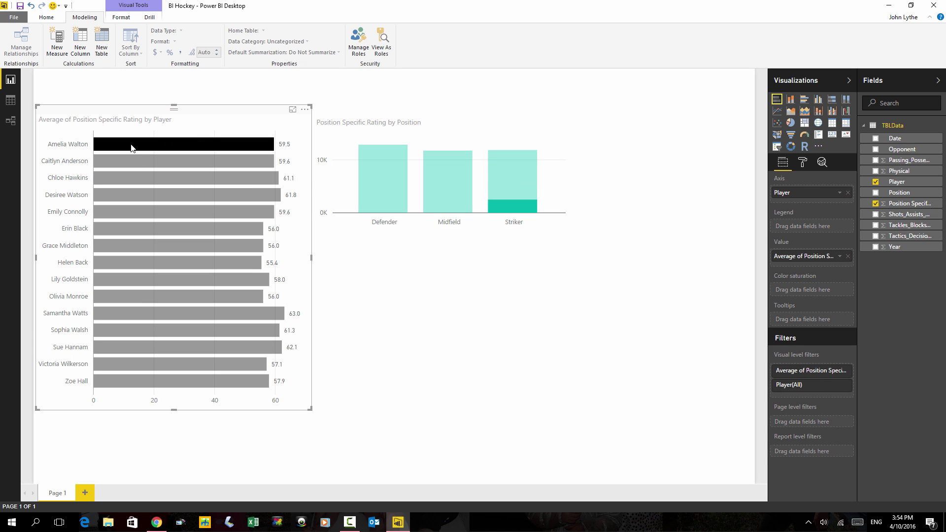
mouse_move(519, 203)
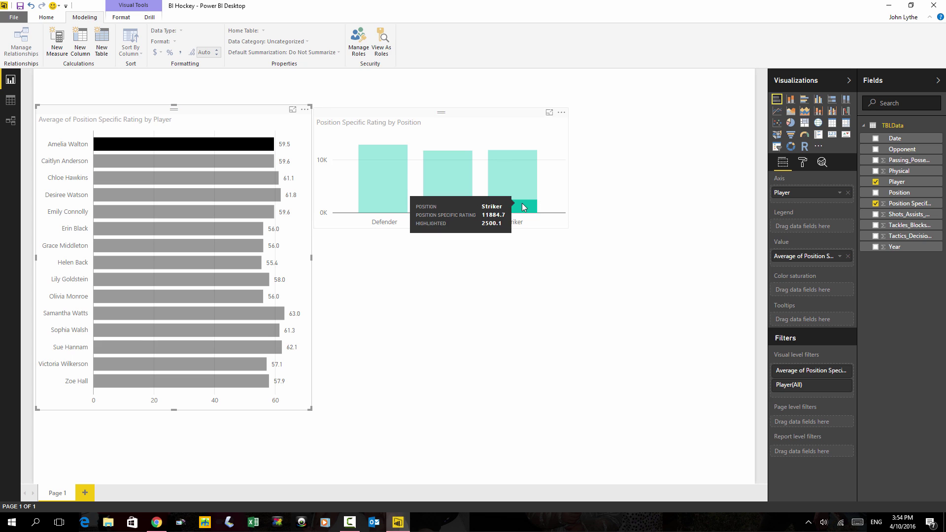
left_click(660, 331)
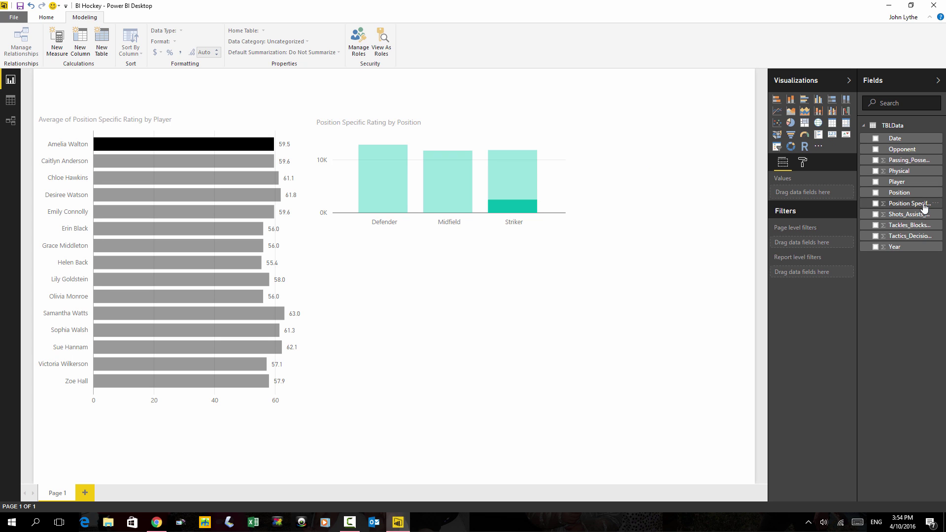
Add a gauge of Physical summarized as Average, reading 71.
left_click_drag(909, 171, 661, 199)
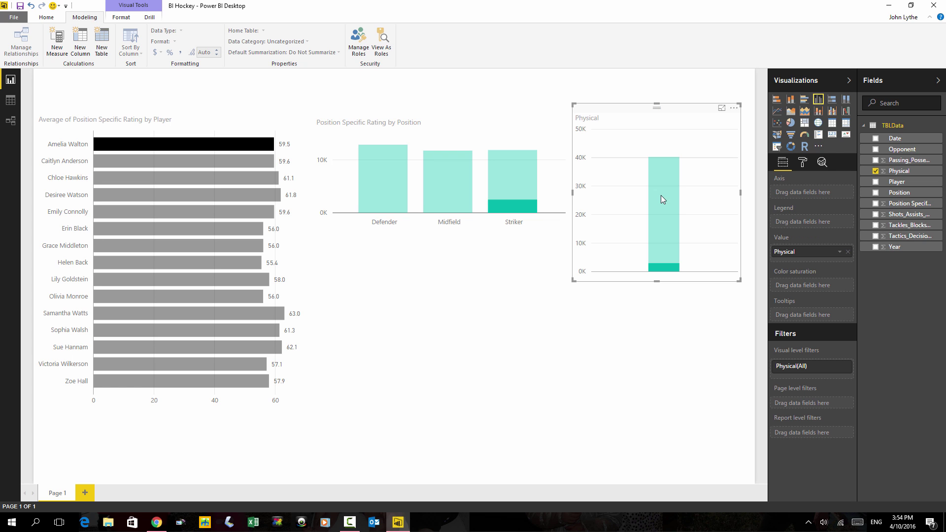
left_click(805, 136)
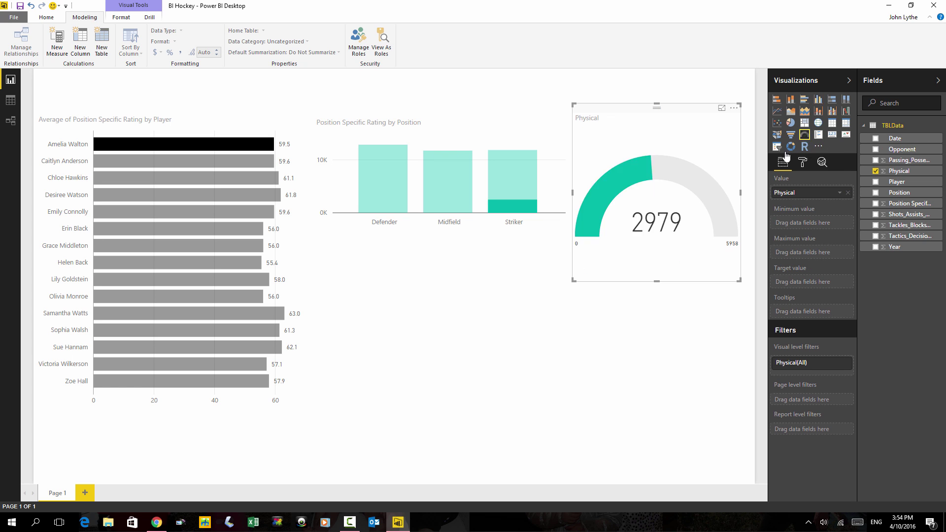
left_click(658, 289)
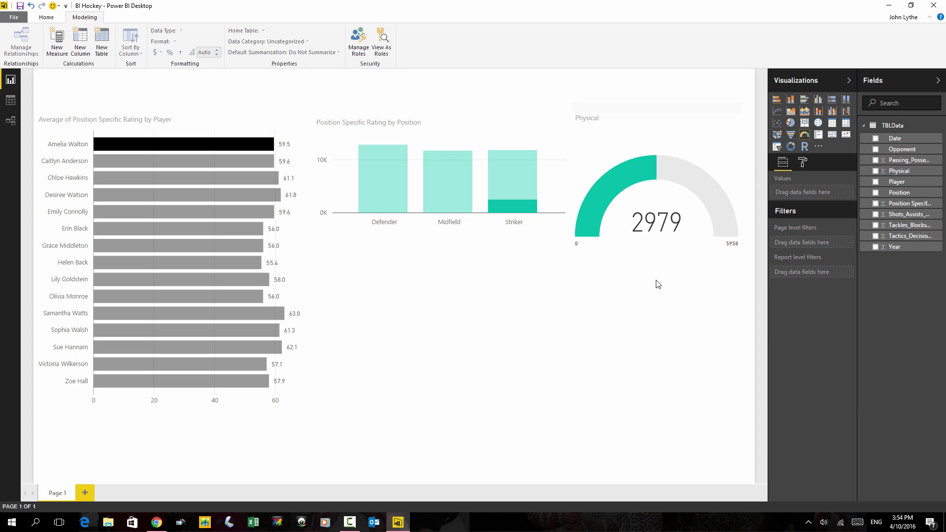
left_click(656, 157)
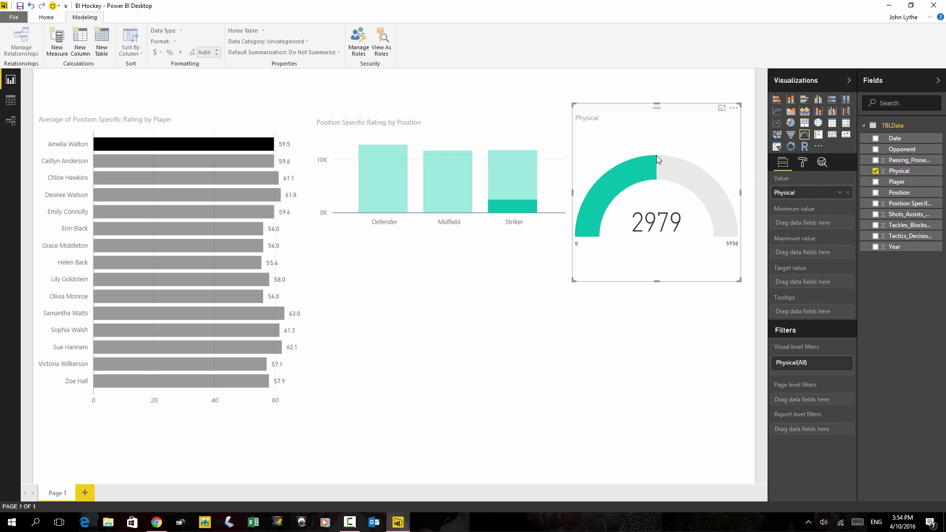
left_click(839, 192)
left_click(868, 249)
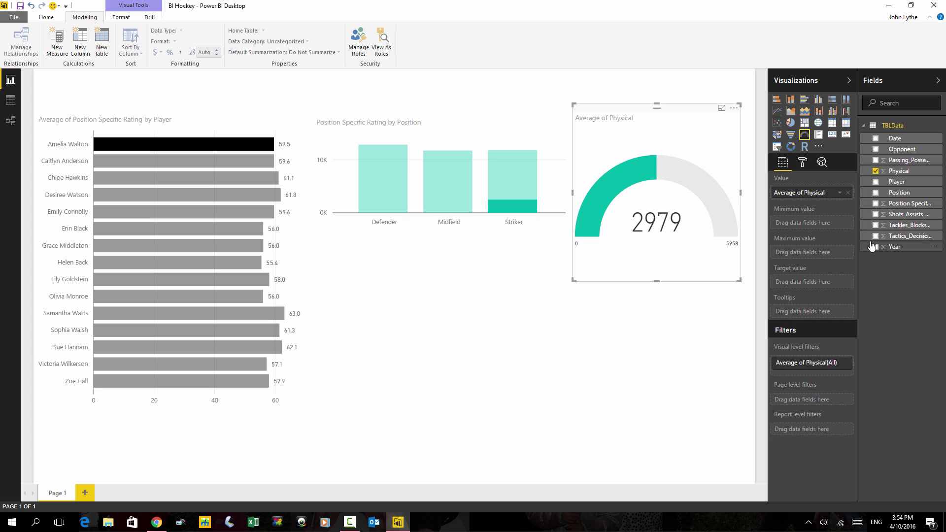
Shorten the gauge's height slightly and bring up its formatting options.
left_click_drag(656, 277, 656, 249)
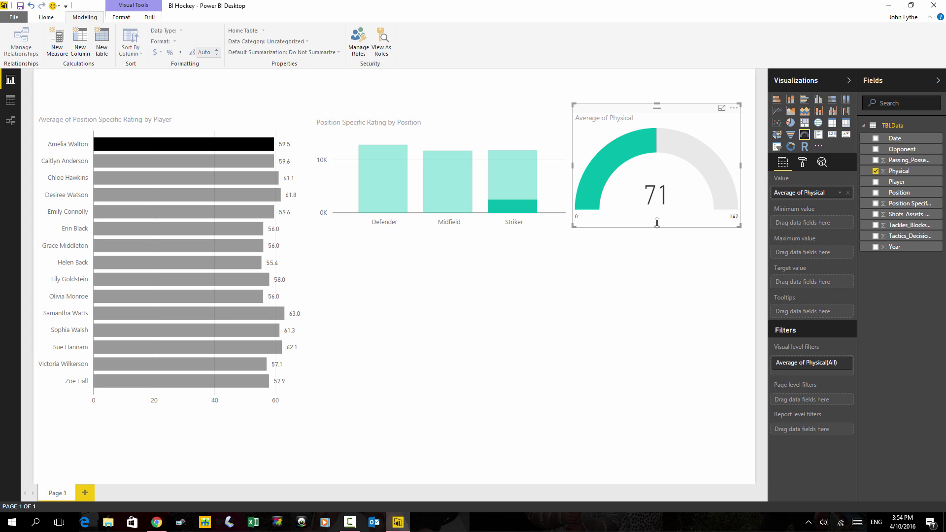
left_click(657, 302)
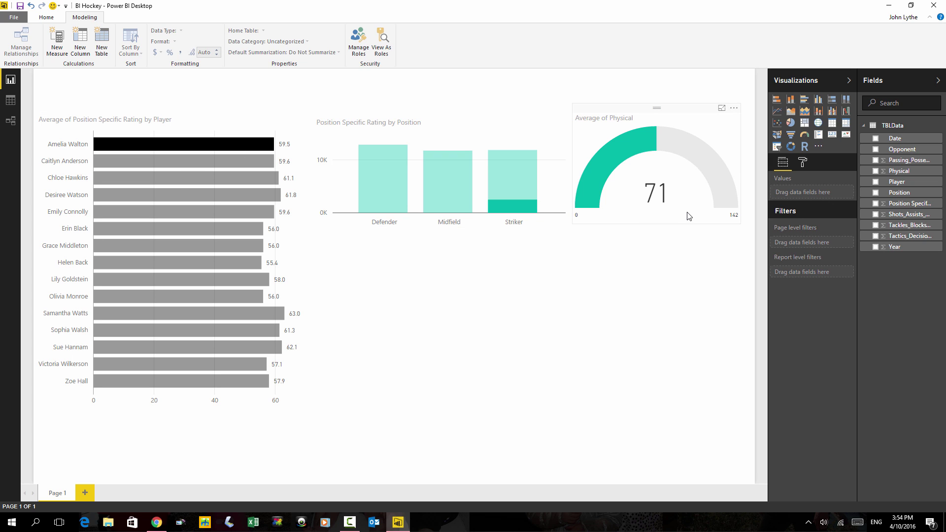
left_click(629, 150)
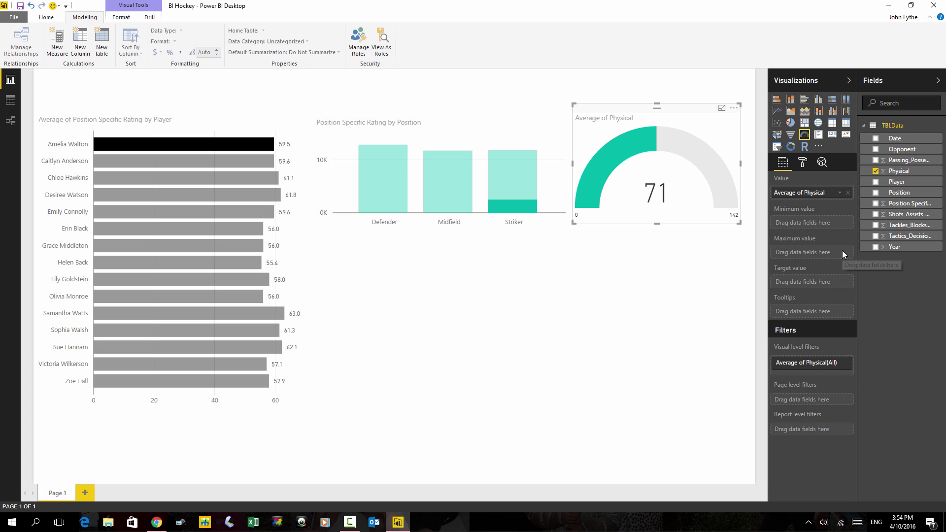
left_click(802, 162)
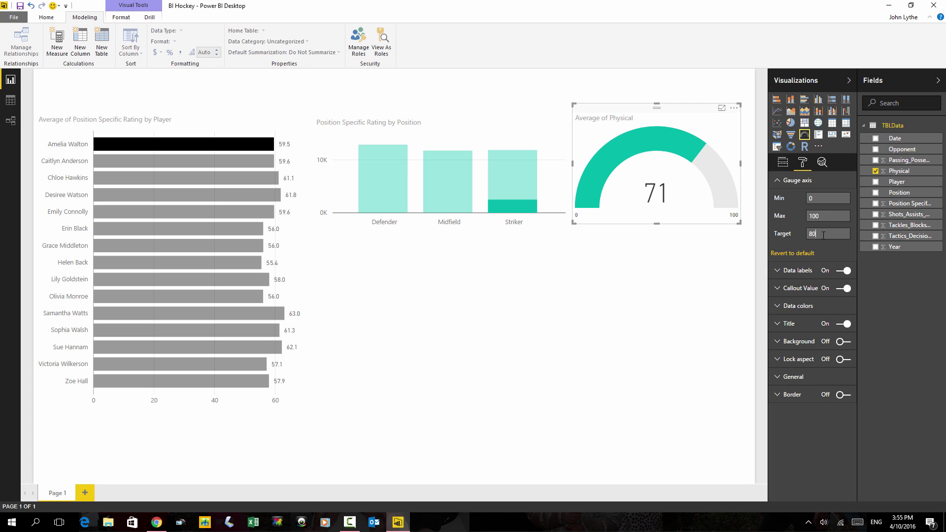
Apply the gauge axis 0–100 with target 80 and fill the gauge black.
left_click(782, 162)
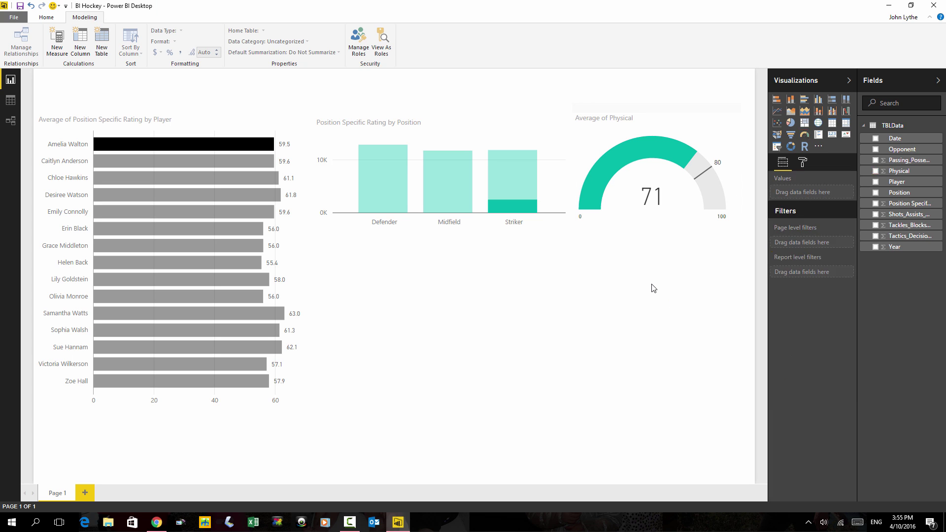
mouse_move(648, 149)
left_click(802, 162)
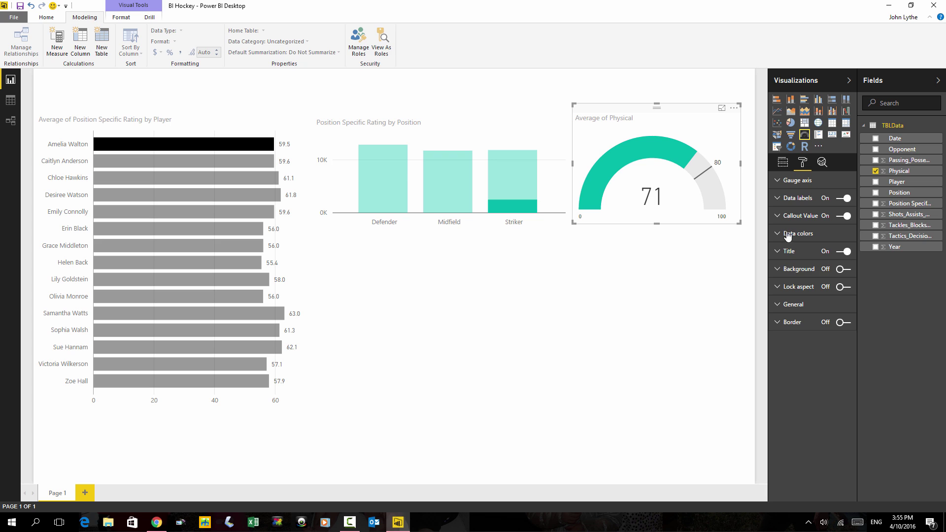
left_click(778, 236)
left_click(840, 252)
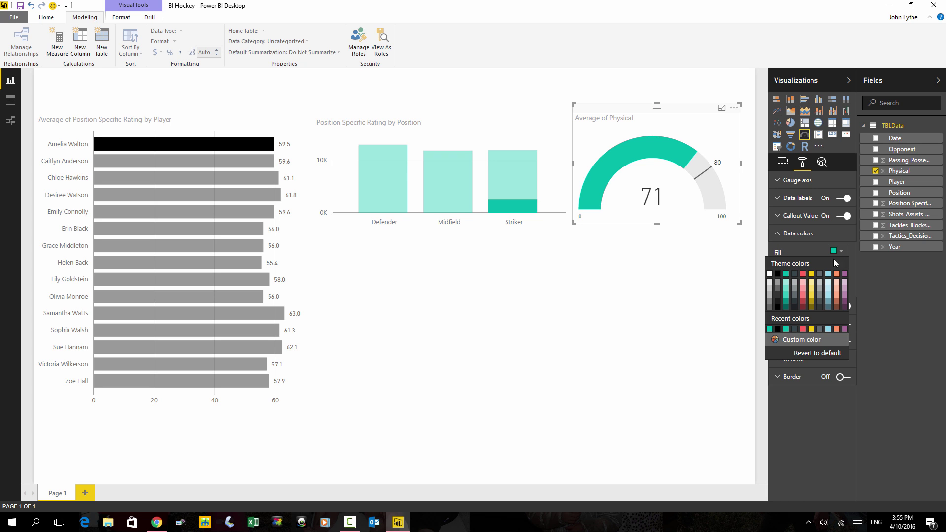
left_click(777, 275)
left_click(663, 251)
Cross-filter the report to Defenders, so the gauge reads 64.
left_click(502, 181)
left_click(391, 159)
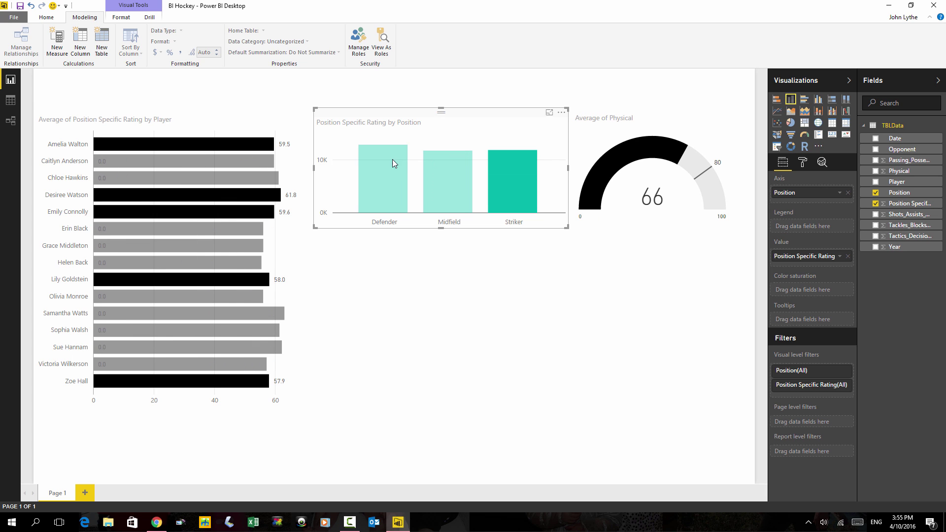
left_click(553, 266)
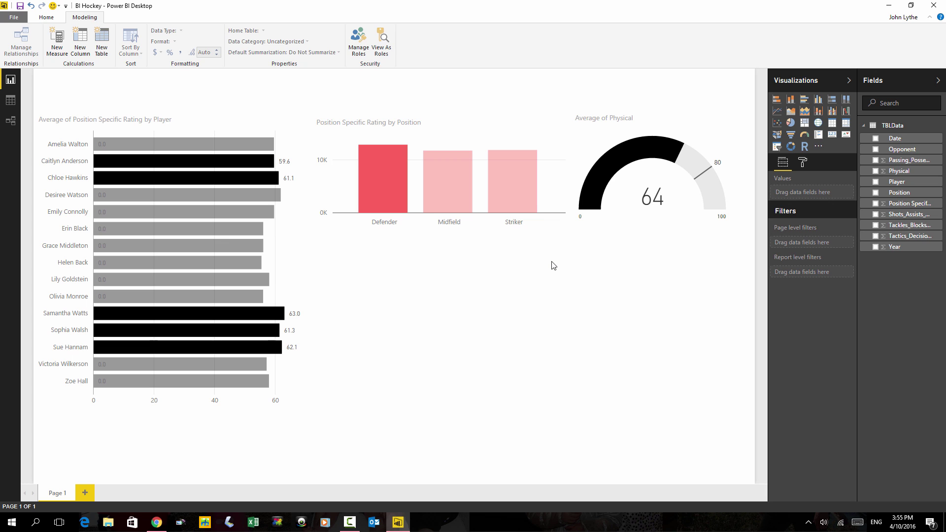
Add a Shots_Assists_Goals chart below the position chart, plotted by Year 2013–2016.
left_click_drag(906, 214, 400, 288)
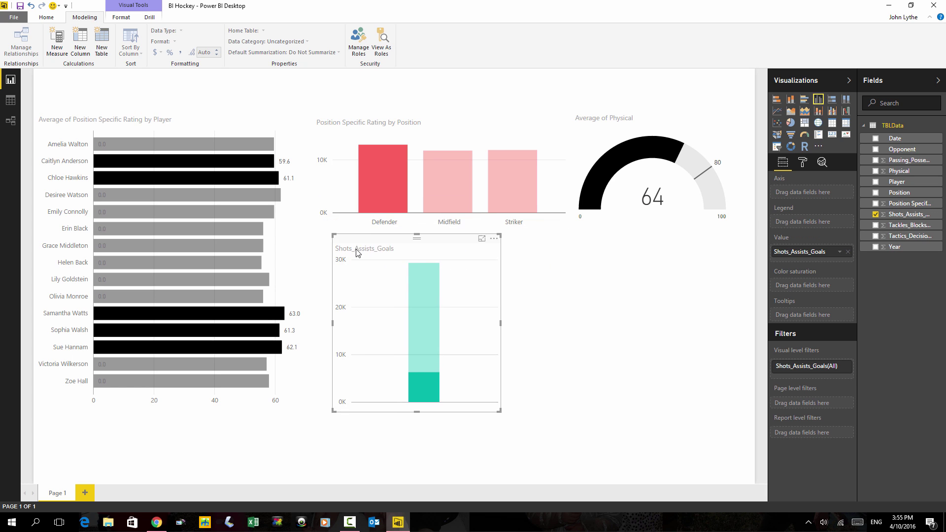
left_click_drag(356, 254, 347, 244)
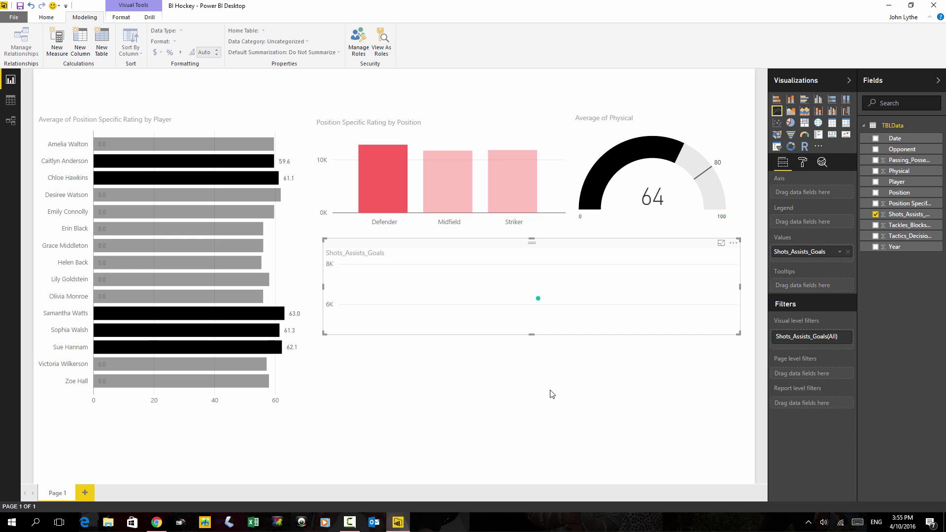
left_click_drag(894, 247, 807, 269)
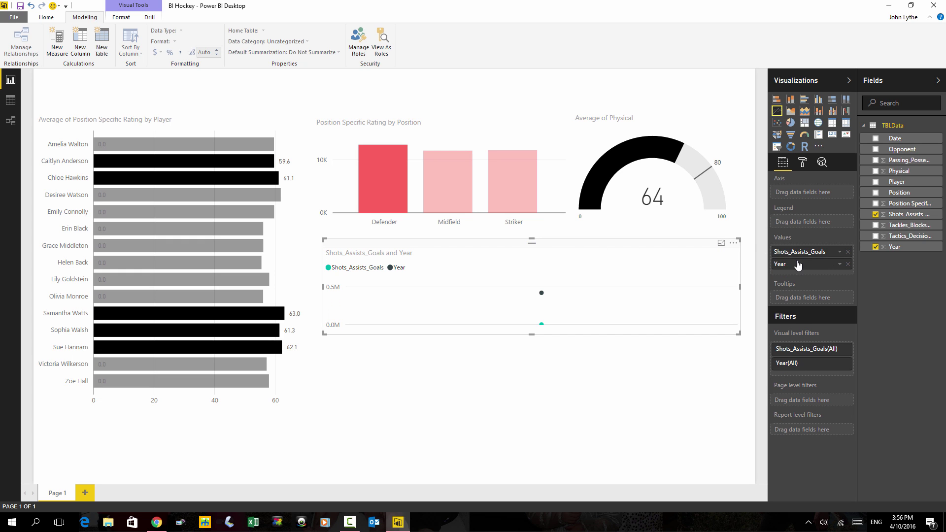
left_click_drag(803, 265, 804, 194)
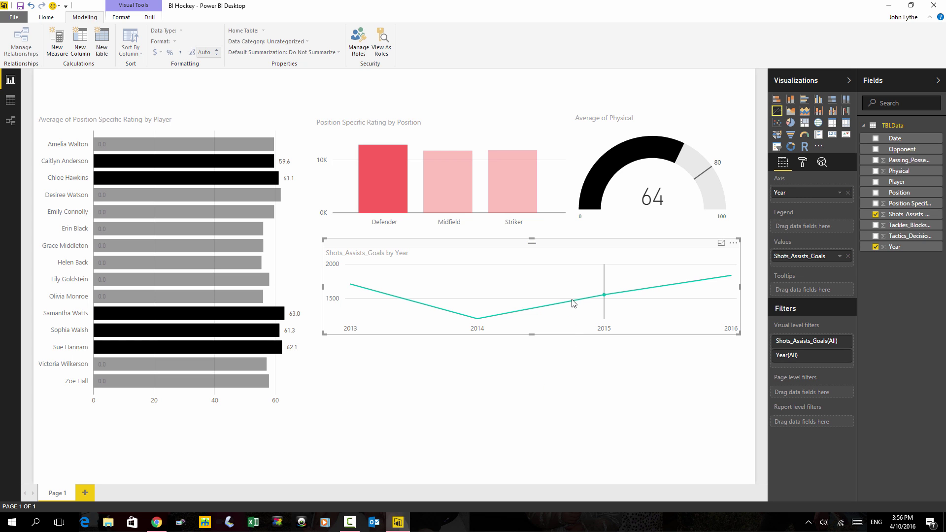
Colour the Shots_Assists_Goals line purple.
left_click(801, 162)
left_click(779, 181)
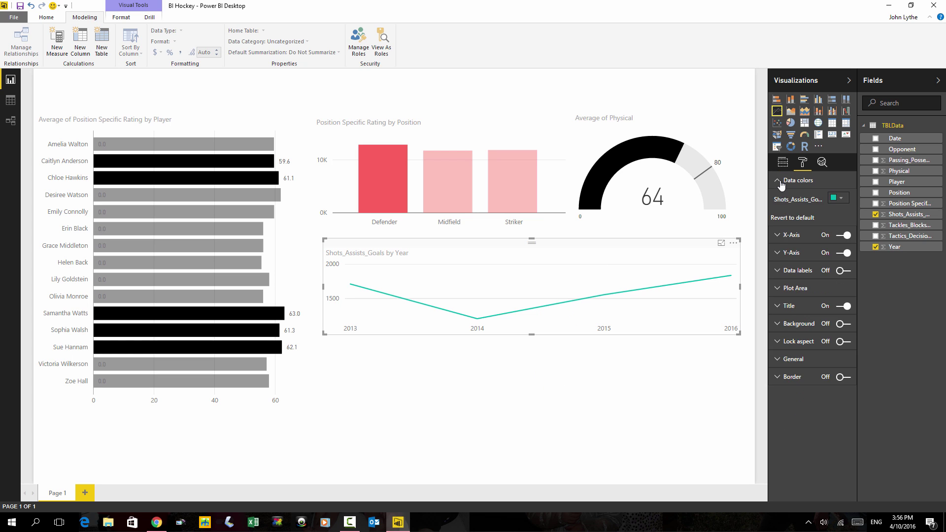
left_click(842, 199)
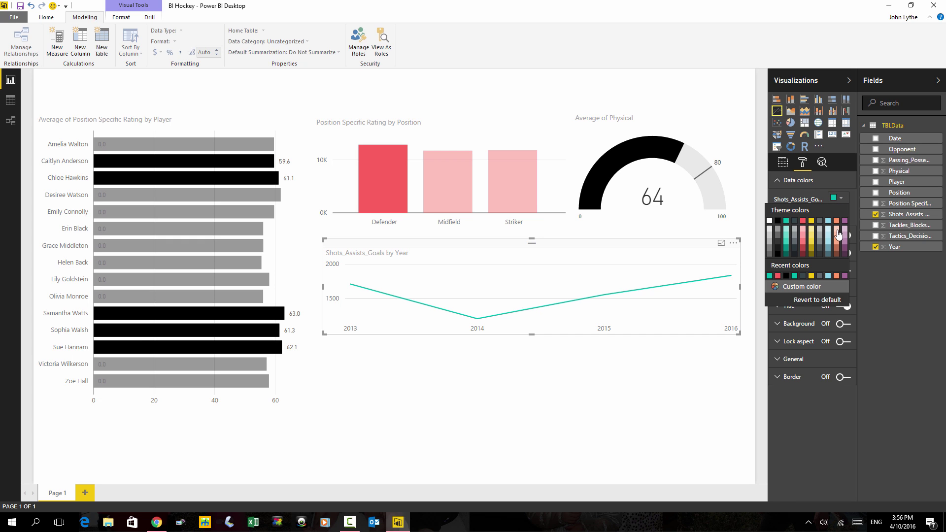
left_click(845, 277)
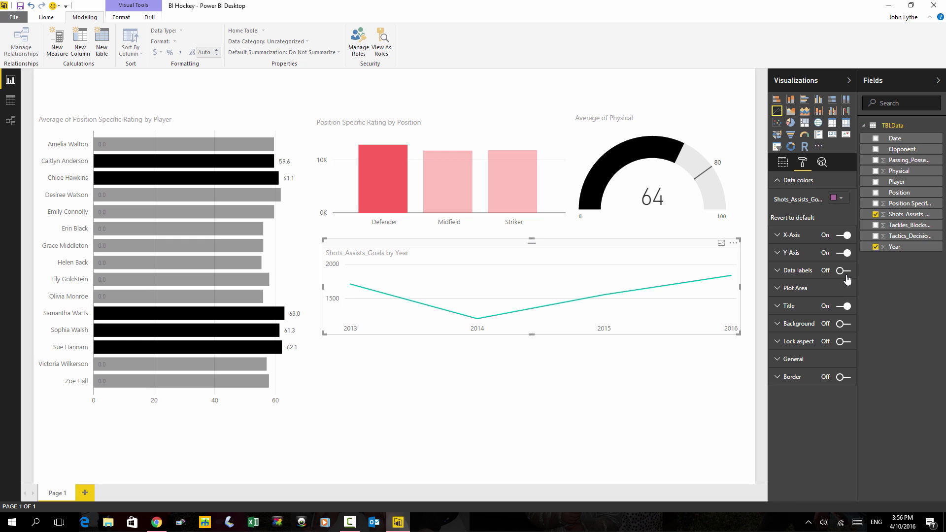
left_click(458, 398)
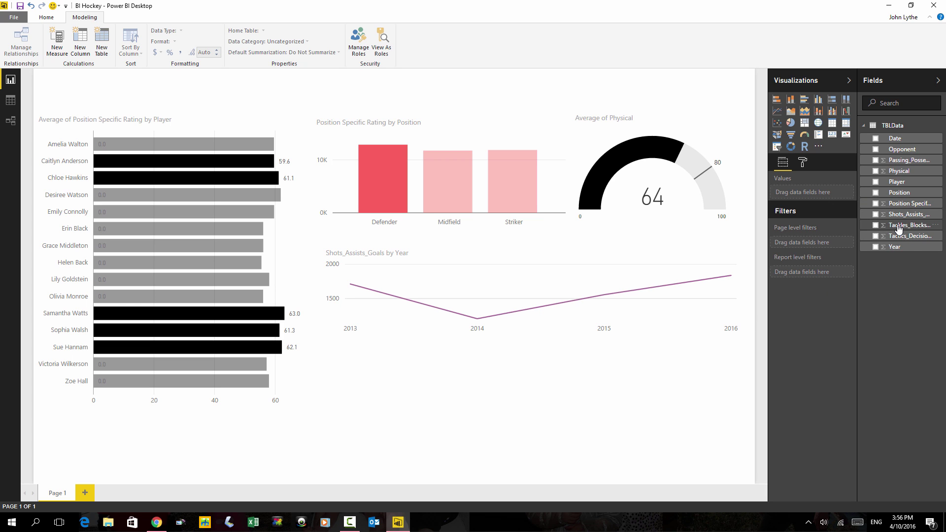
Add a Tackles_Blocks_Clearances by Year line chart, resized to sit beneath the Shots chart.
left_click_drag(898, 228, 426, 387)
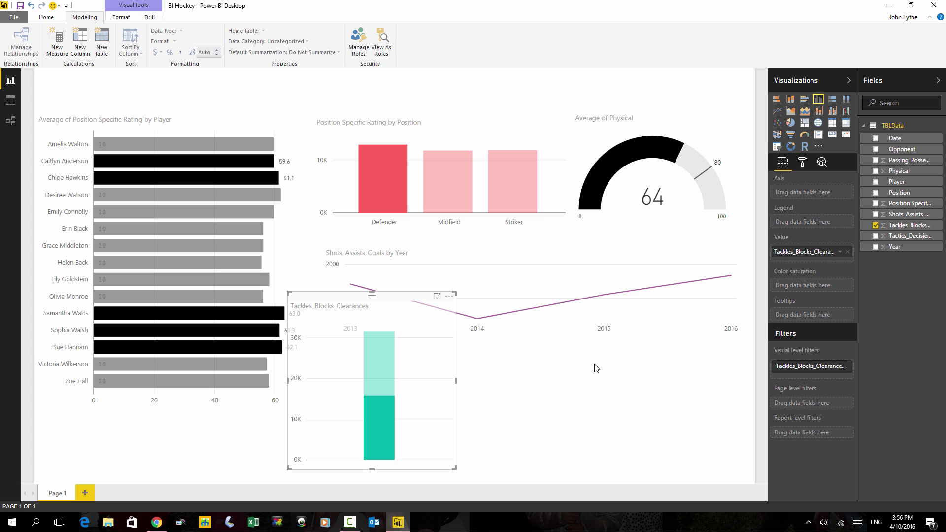
left_click(777, 111)
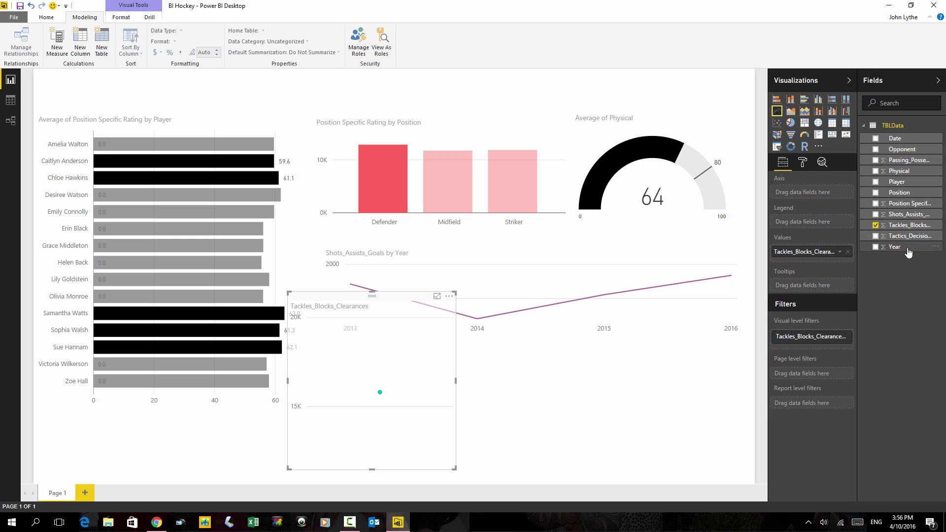
left_click_drag(908, 251, 836, 195)
left_click_drag(455, 381, 738, 398)
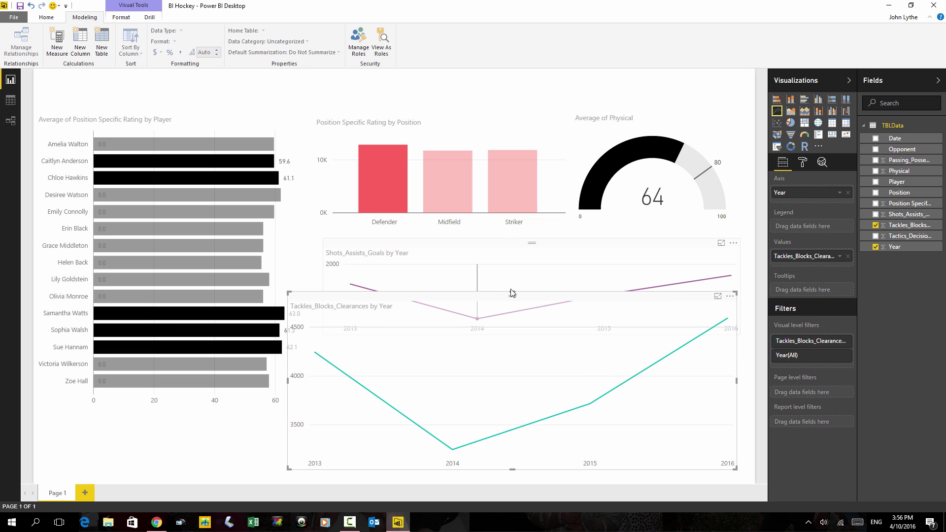
left_click_drag(512, 293, 502, 344)
Change both line charts' Shots_Assists_Goals and Tackles_Blocks_Clearances values from Sum to Average.
left_click(567, 248)
left_click(839, 255)
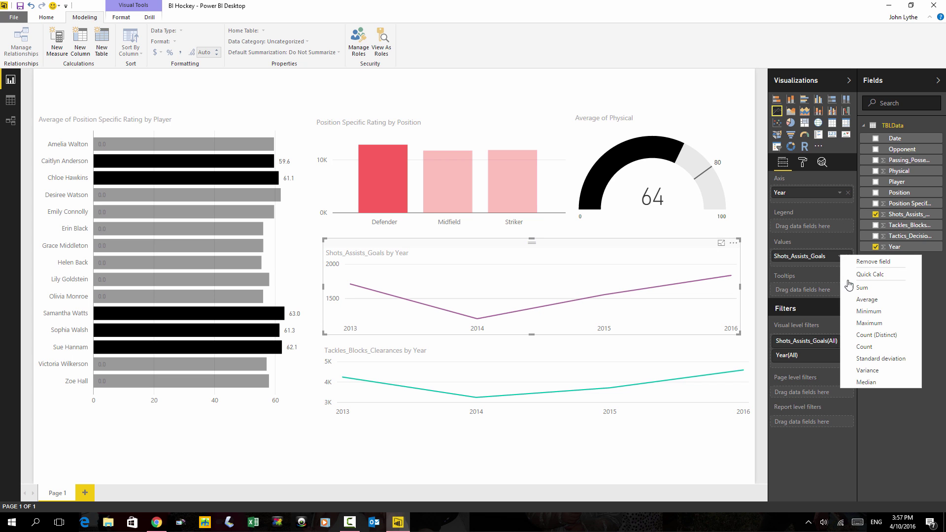
left_click(861, 303)
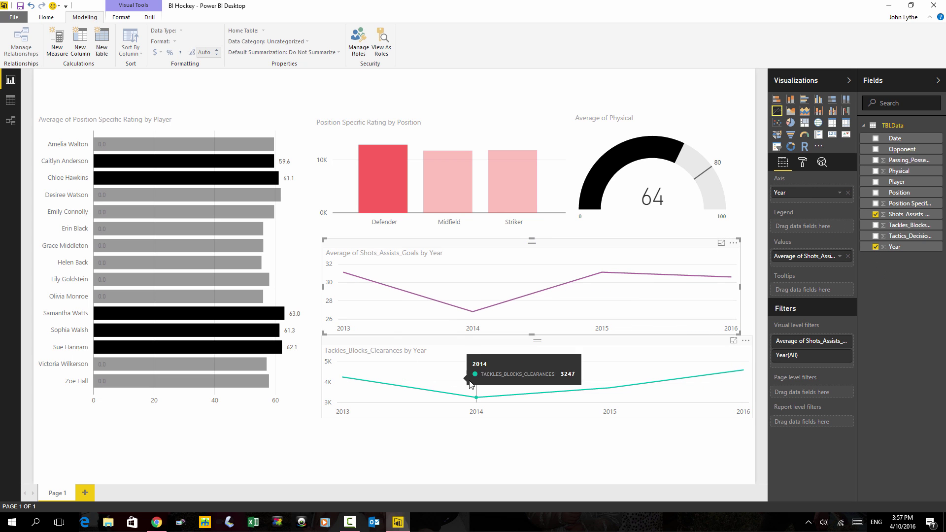
left_click(600, 346)
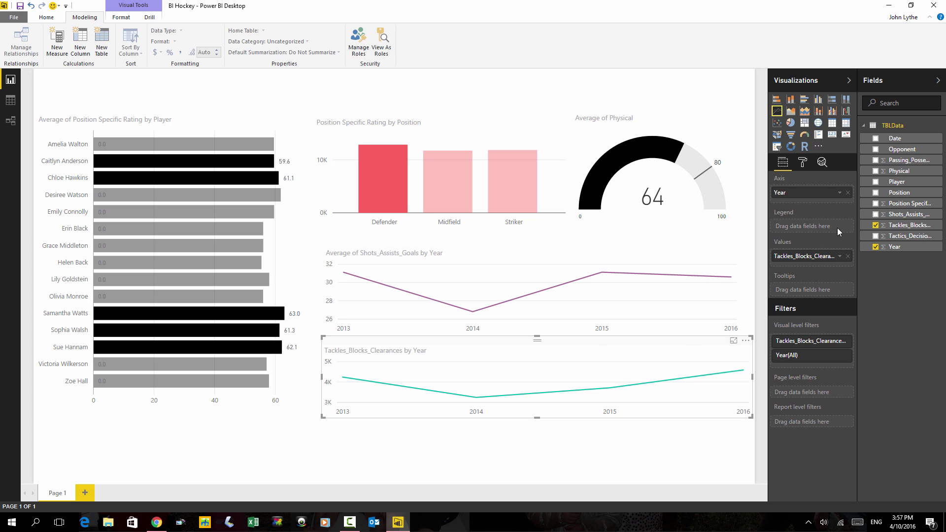
left_click(839, 256)
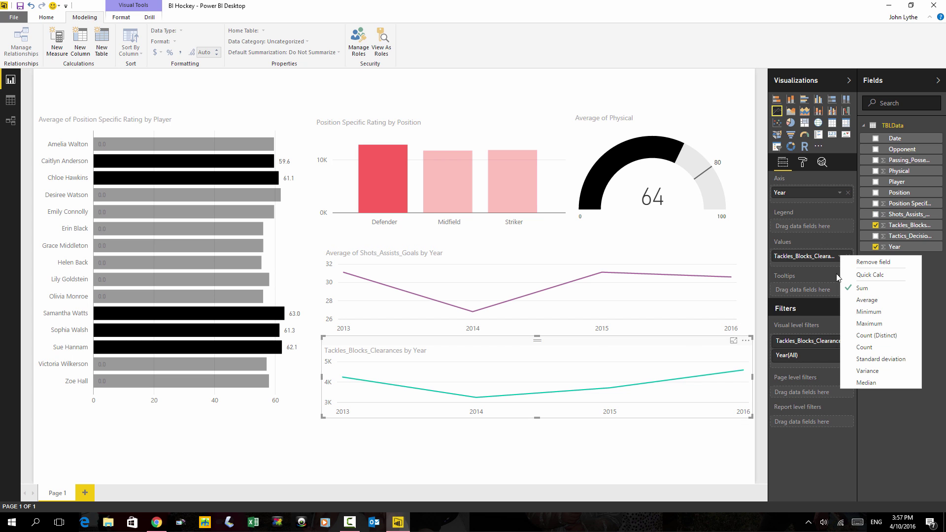
left_click(861, 303)
left_click(438, 454)
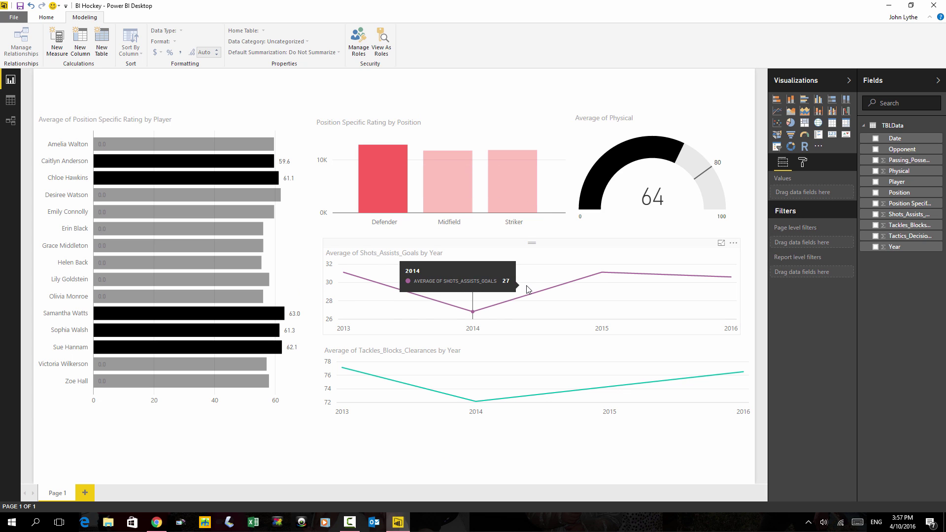
Cross-filter by two players' bars, then Defender, Midfield and finally Striker, so the gauge reads 66.
left_click(202, 144)
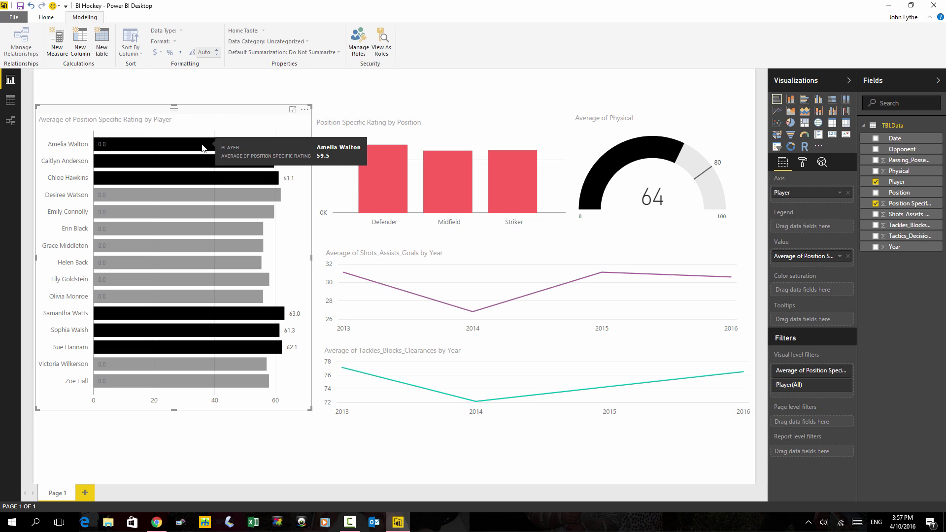
left_click(189, 212)
left_click(366, 173)
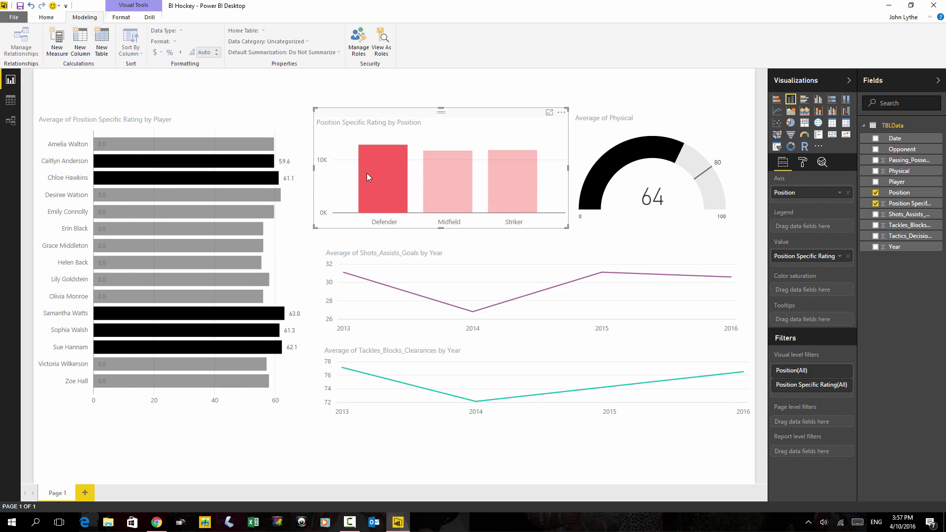
left_click(456, 176)
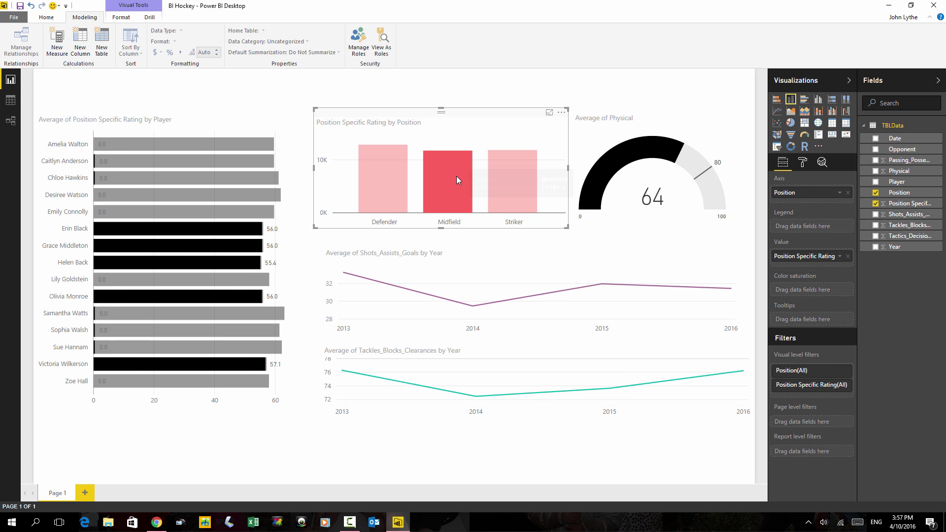
left_click(514, 171)
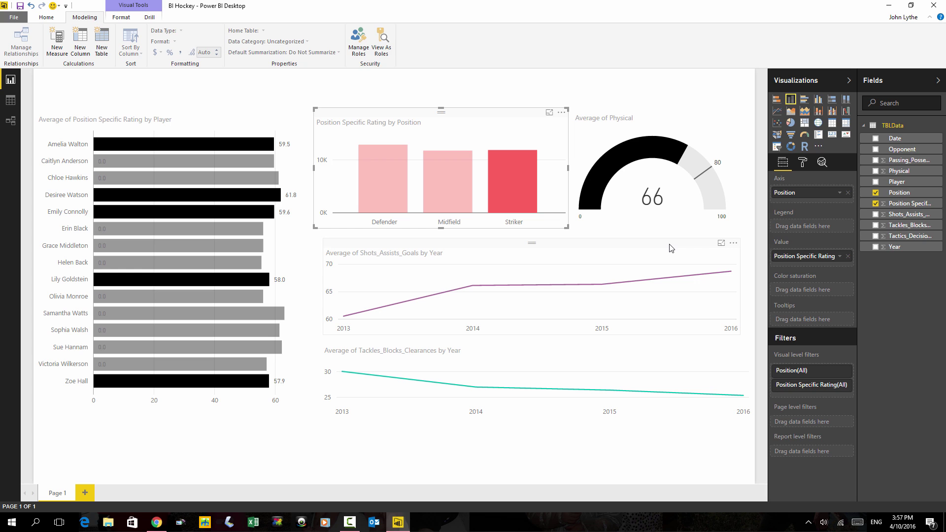
left_click(199, 116)
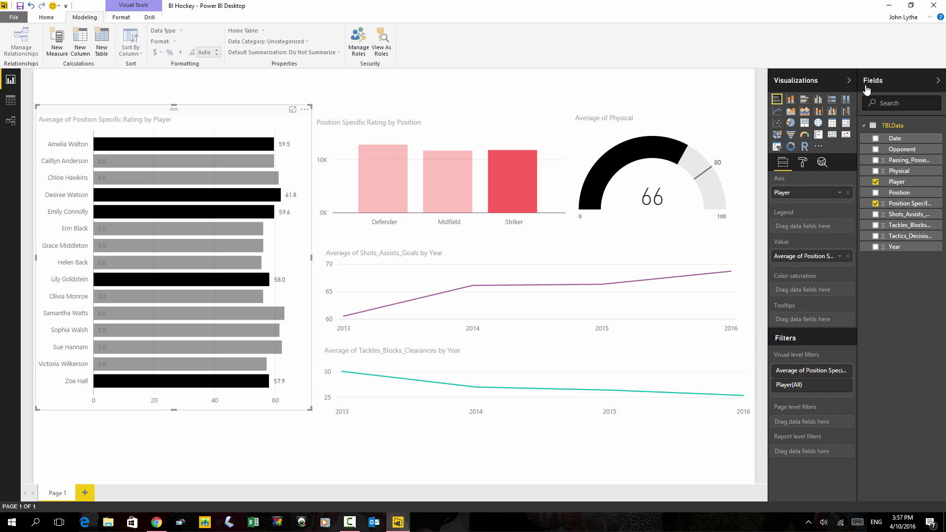
Place Opponent below Player in the bar chart's Axis and clear the Striker cross-filter.
left_click_drag(903, 153, 811, 201)
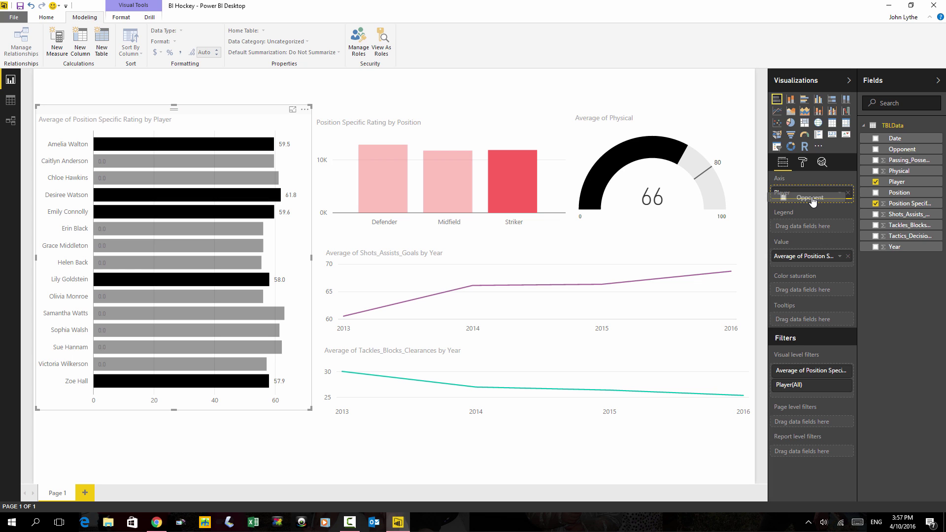
left_click_drag(812, 201, 812, 201)
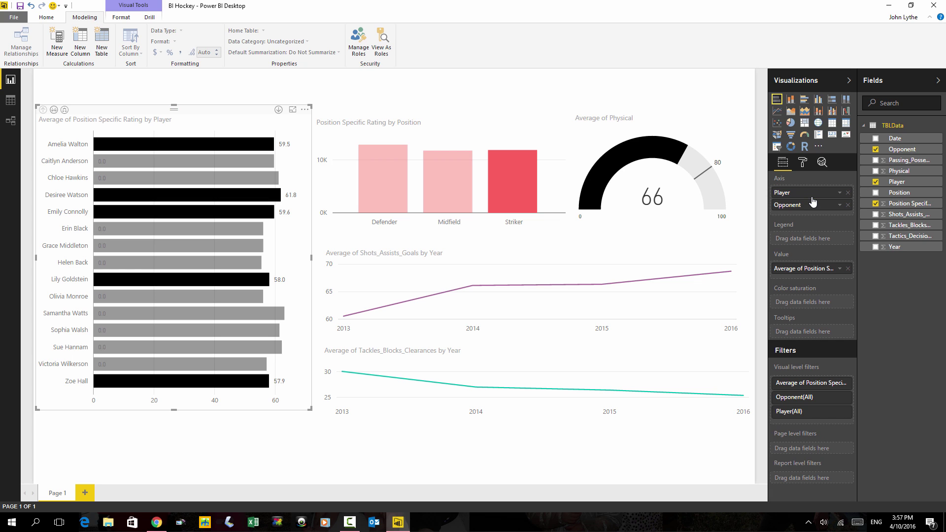
left_click(195, 444)
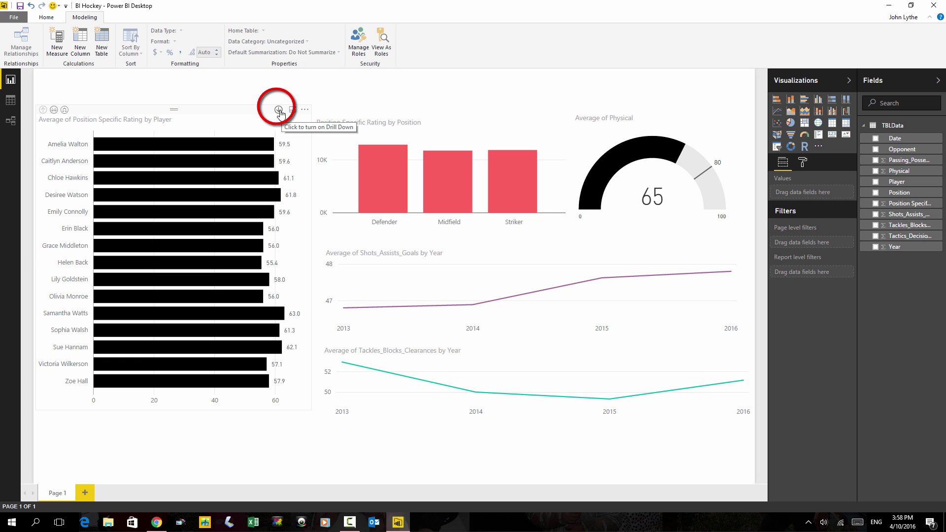
Enable drill-down on the player chart and drill into another player's ratings by opponent (56.1–69.7).
left_click(279, 110)
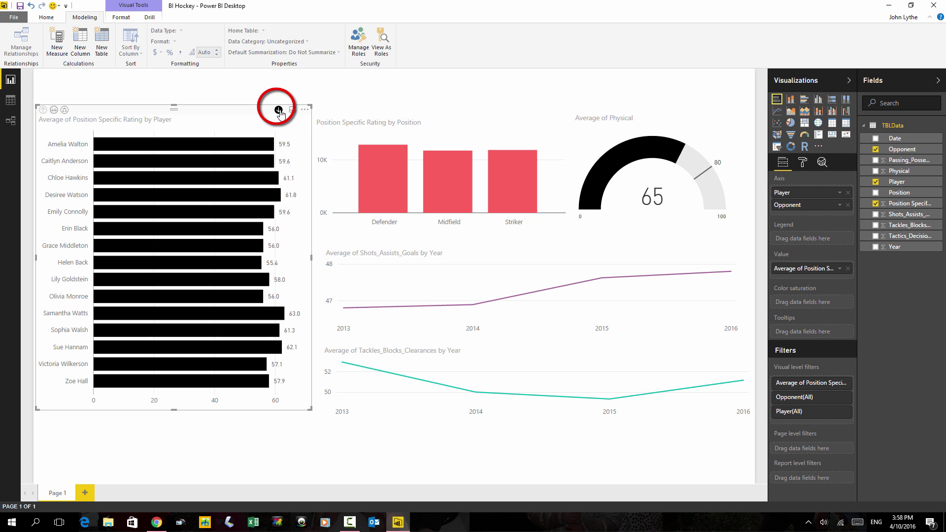
left_click(133, 459)
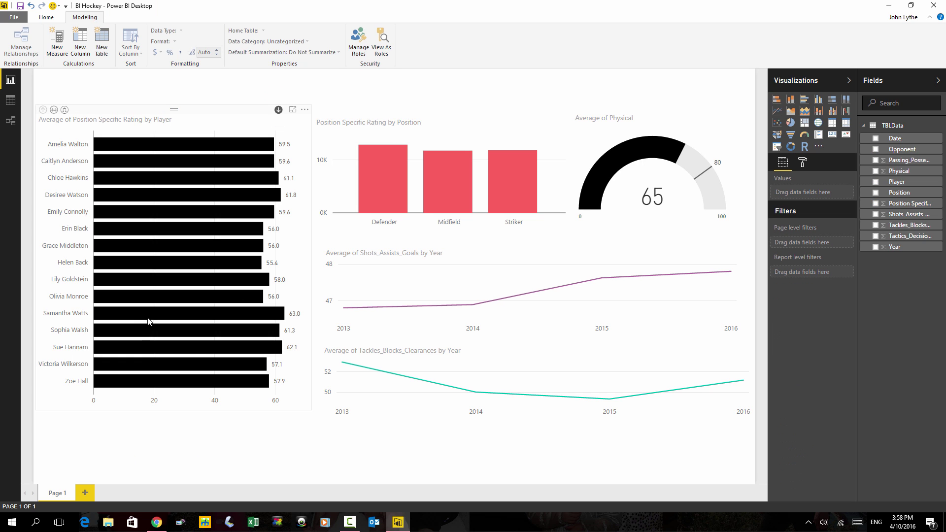
left_click(121, 141)
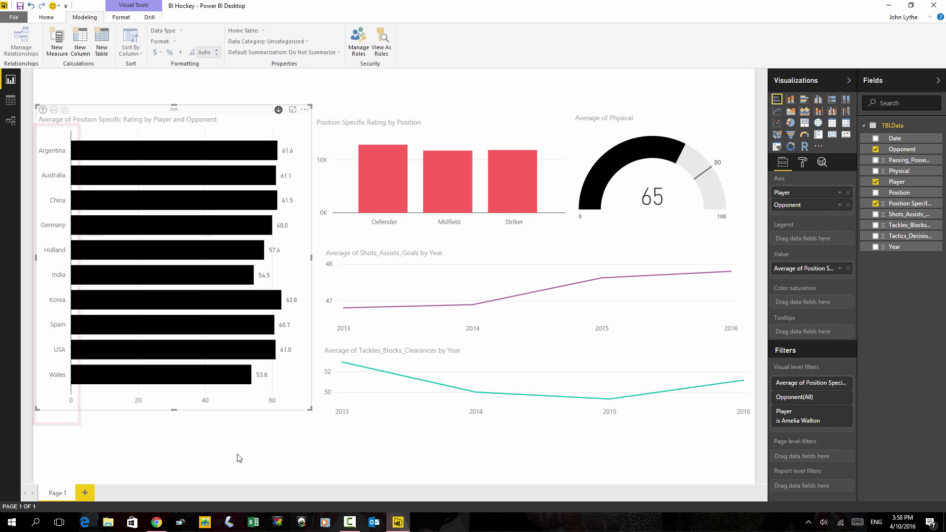
left_click(43, 110)
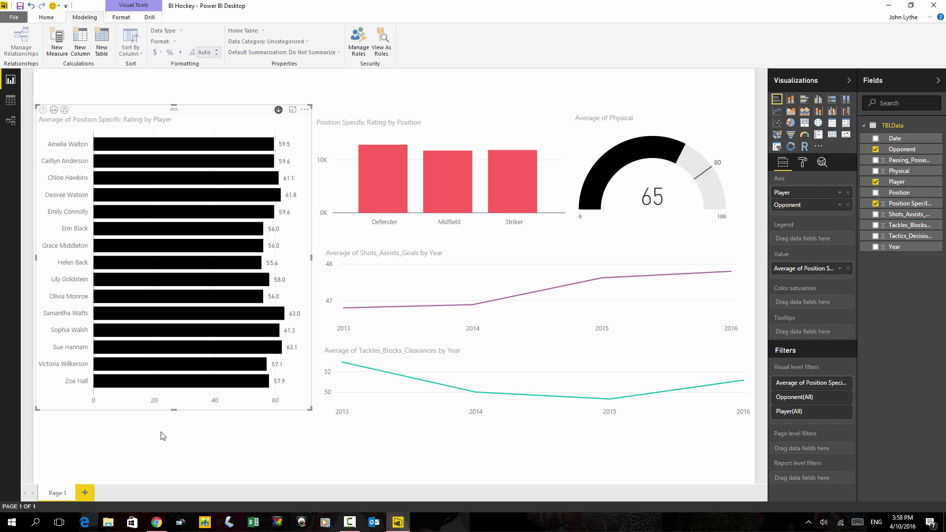
left_click(148, 313)
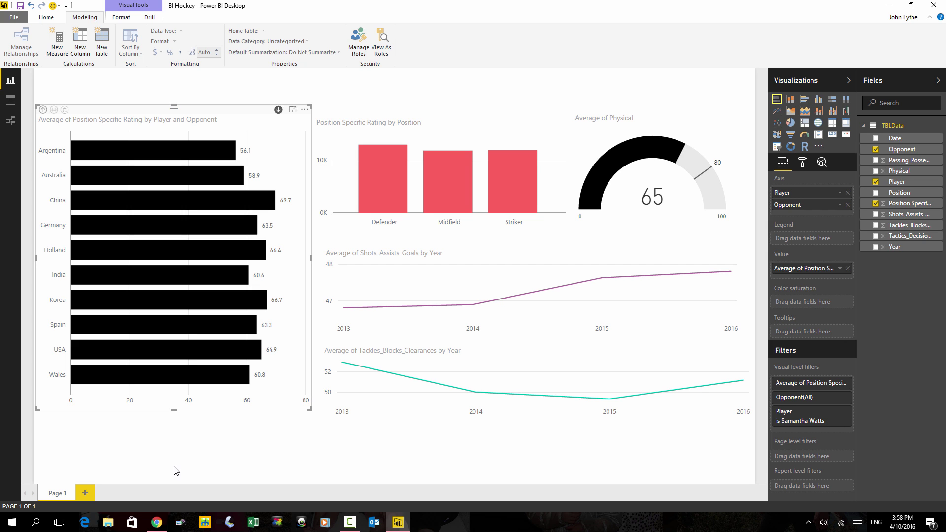
Add Year under Opponent in the Axis, drill into Argentina by year, then drill back up to players.
left_click(877, 246)
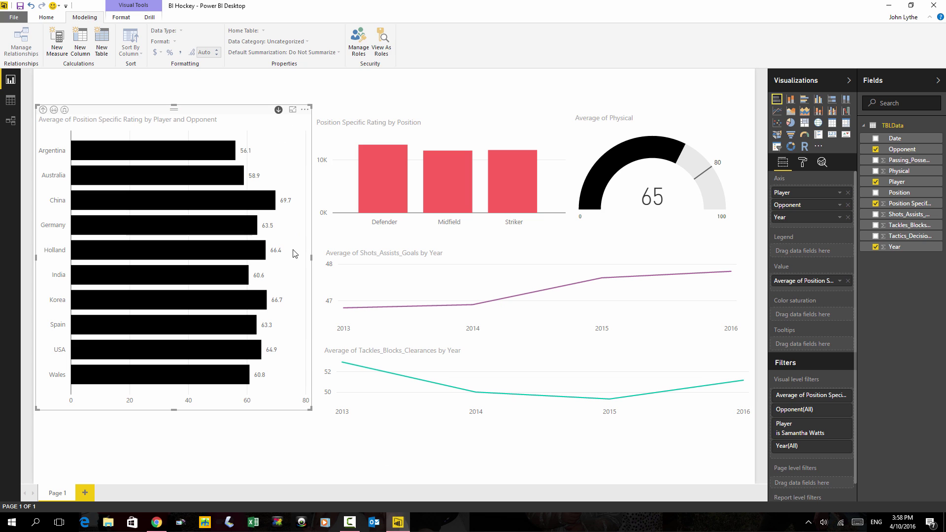
mouse_move(127, 154)
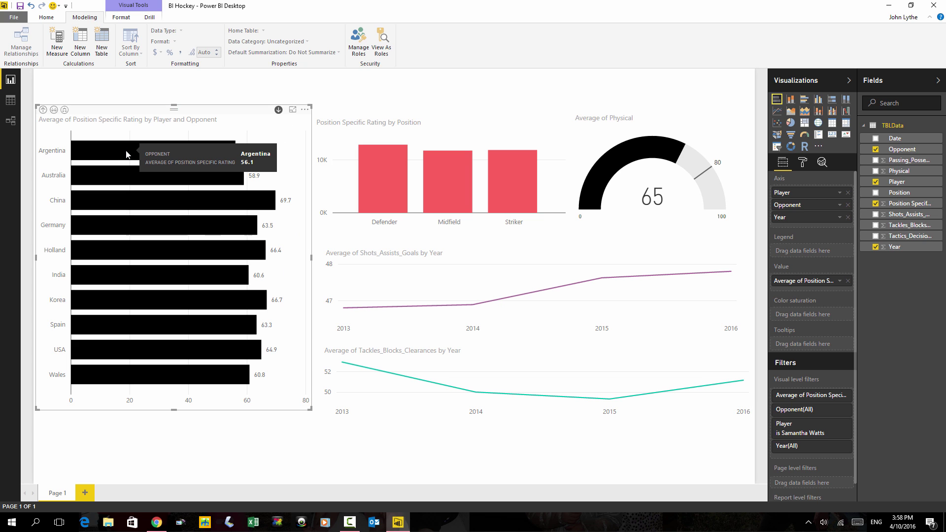
left_click(126, 154)
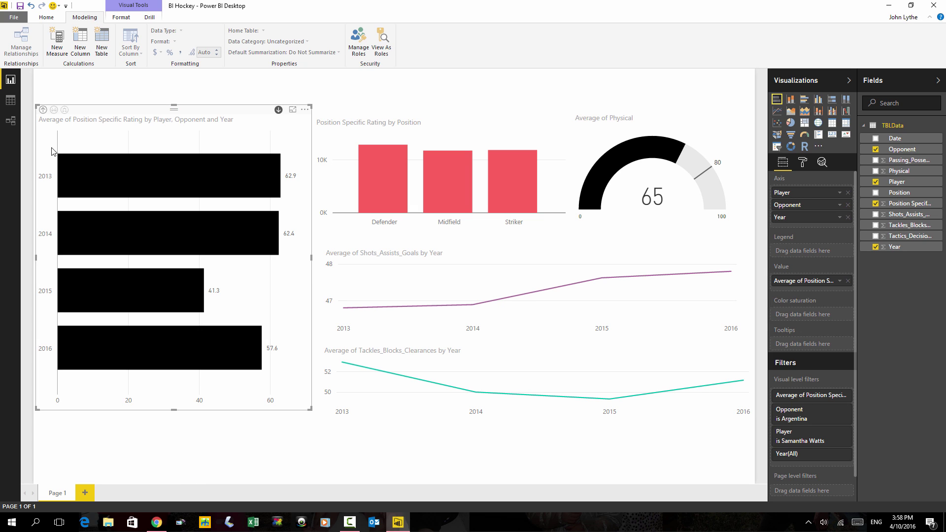
left_click(42, 111)
left_click(42, 111)
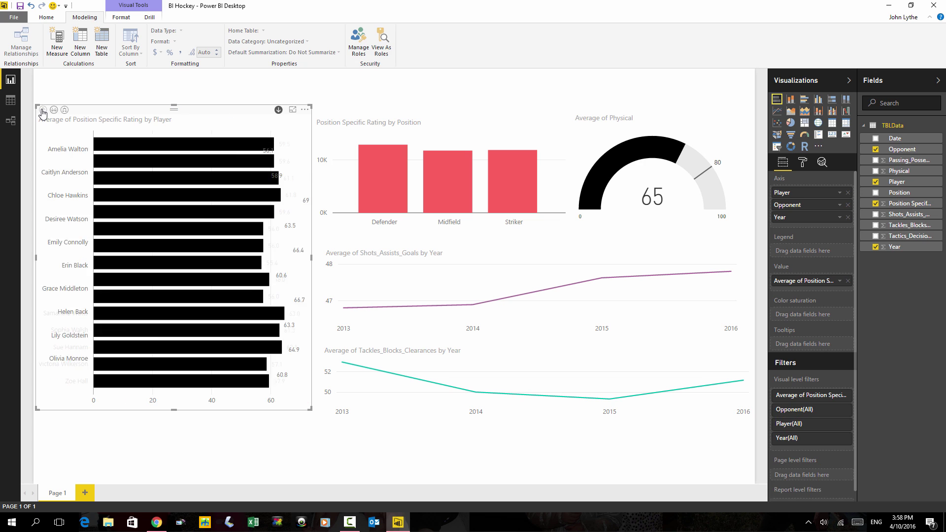
Filter the report to the Defender column, highlighting five players with the Physical gauge at 64.
left_click(254, 443)
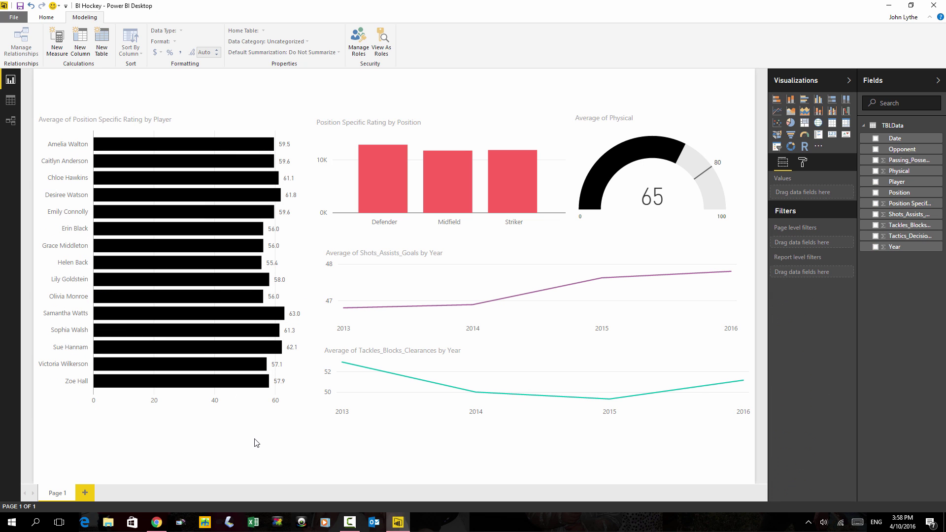
left_click(393, 177)
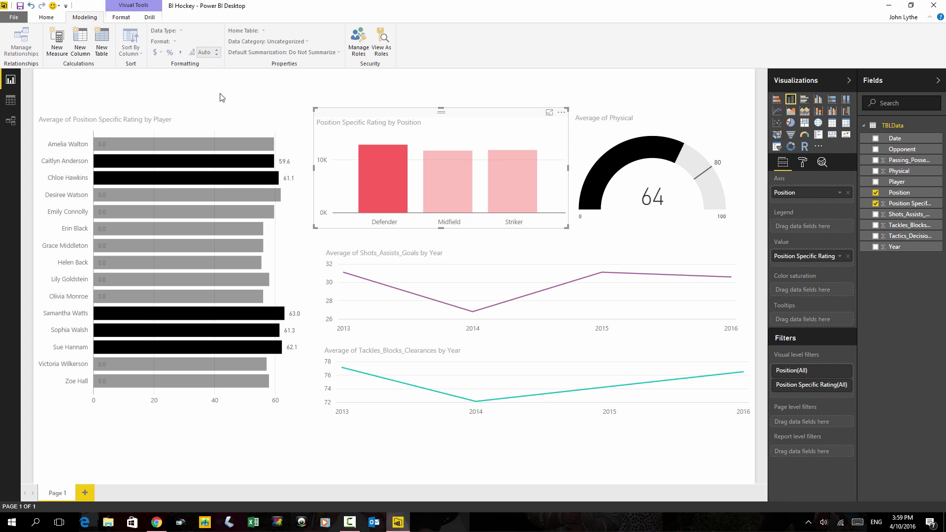
left_click(114, 85)
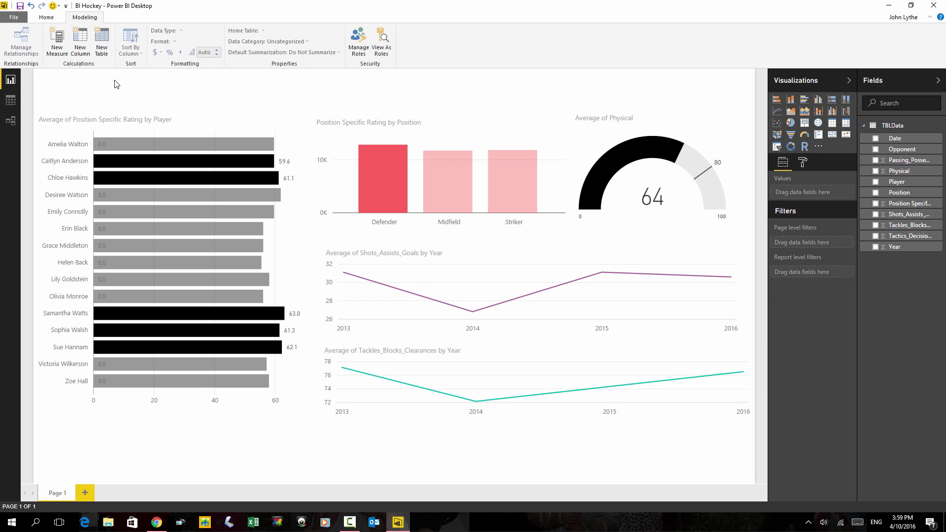